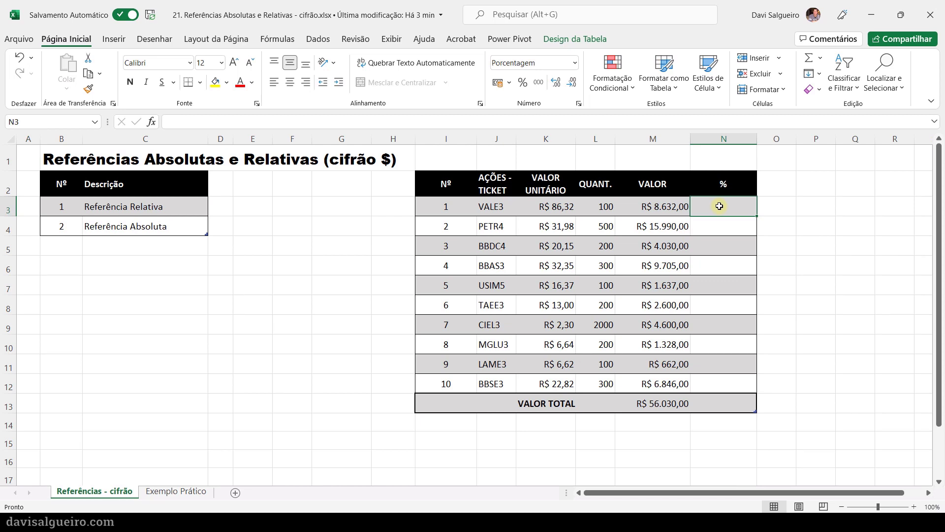
- Enter the formula =M3/M13 in N3 to calculate VALE3's share of the total value
left_click(356, 122)
type("=")
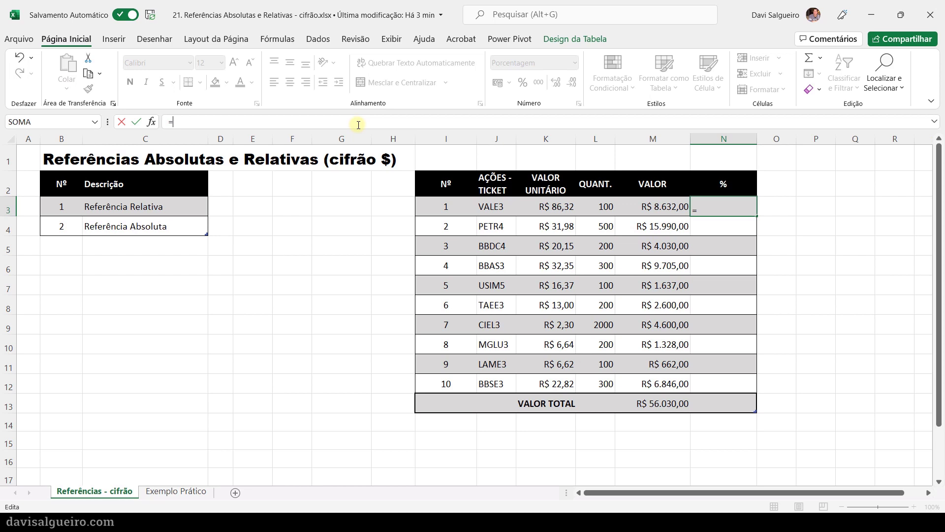
type("m3/m")
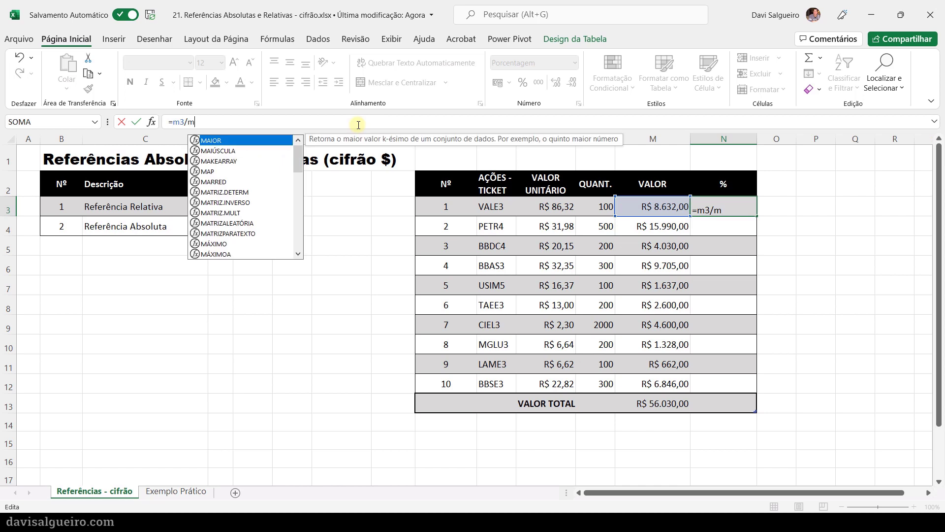
type("13")
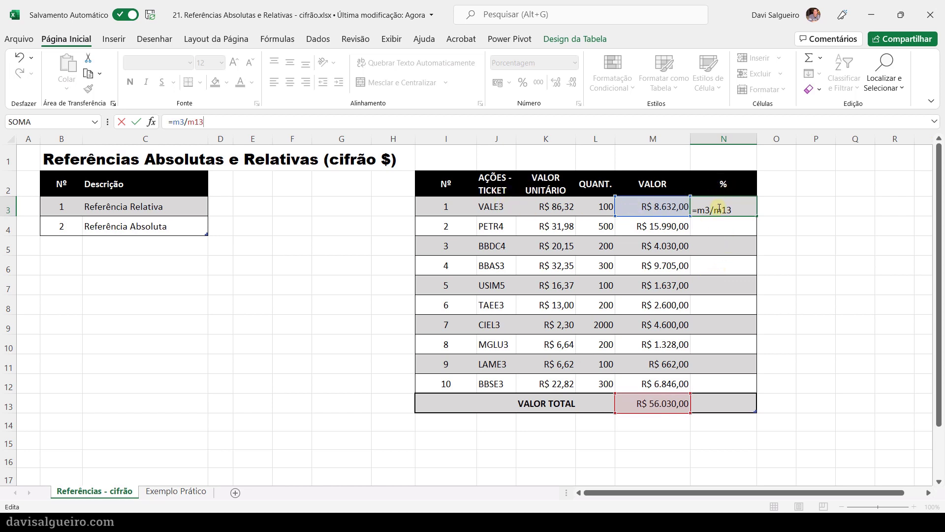
left_click_drag(732, 210, 698, 212)
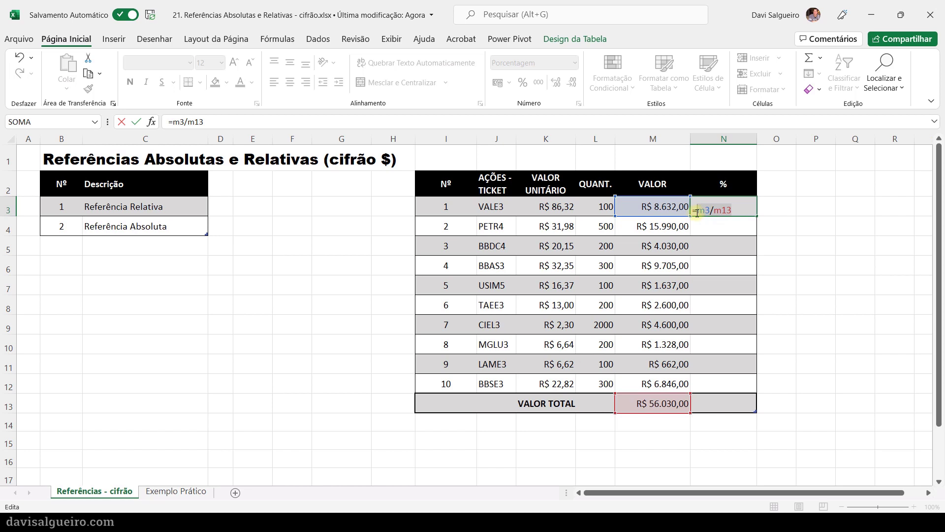
left_click(745, 208)
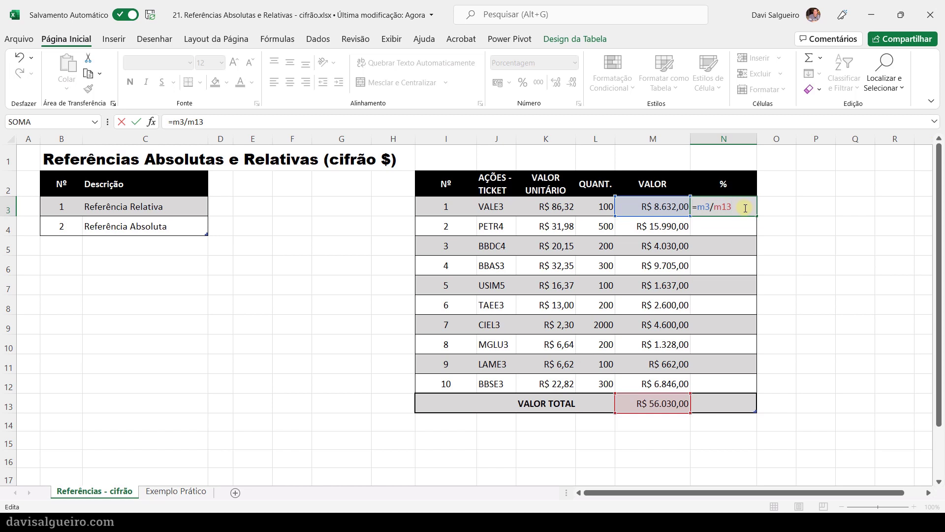
key("Return")
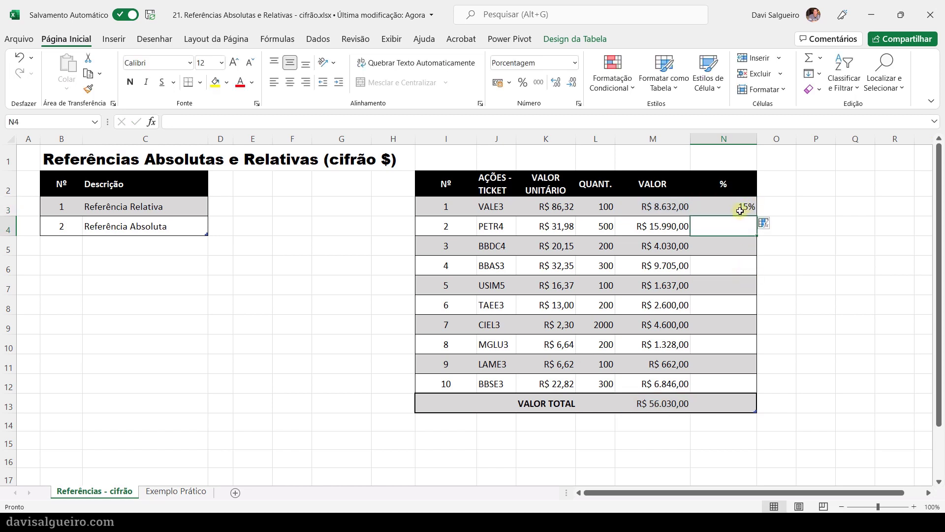
- Review the percentage formula in N3 and copy it down to N4 for PETR4
left_click(740, 211)
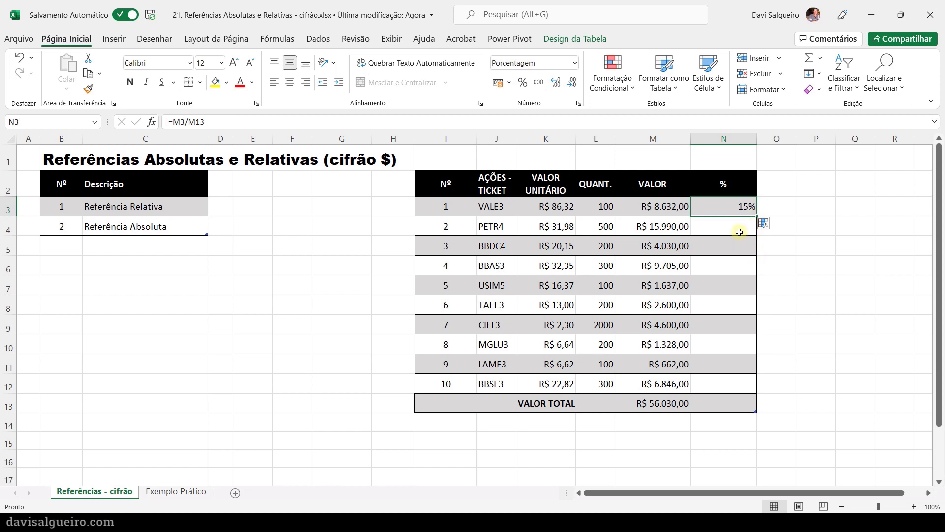
double_click(726, 207)
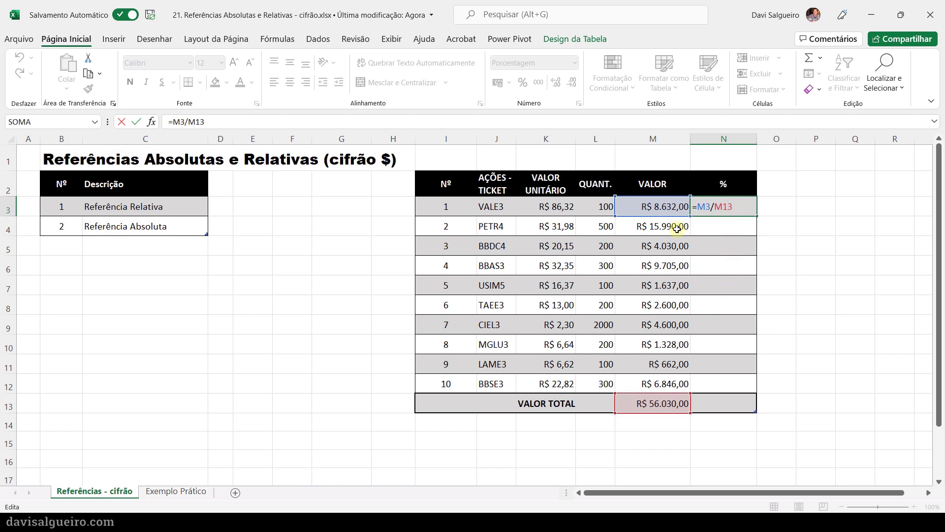
key("Return")
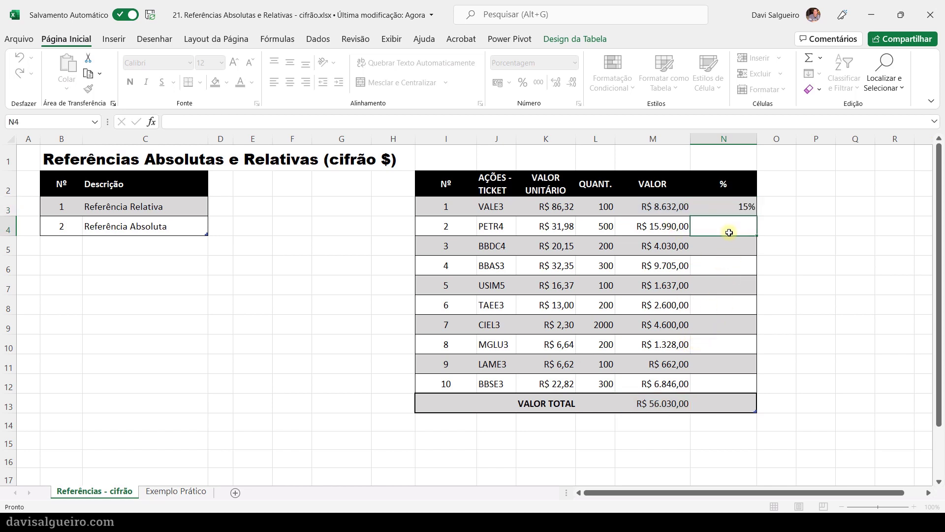
left_click(740, 209)
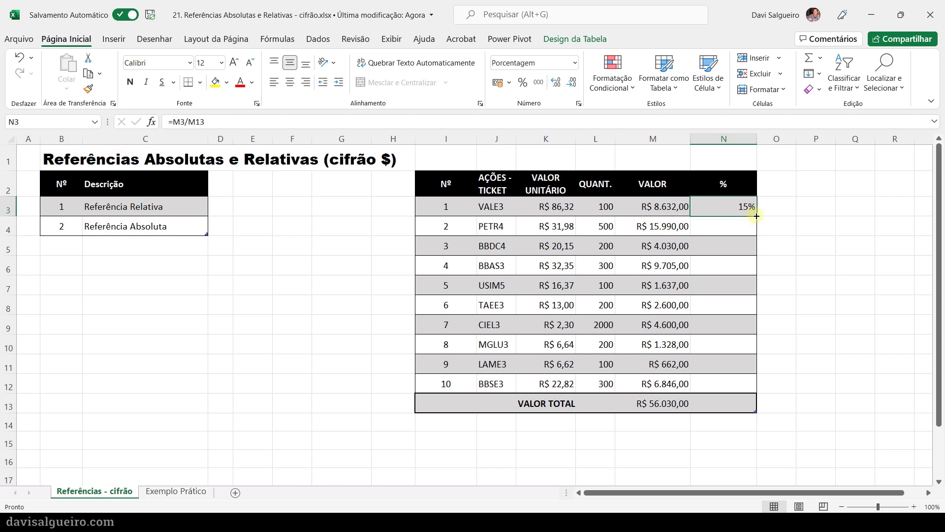
left_click_drag(757, 216, 756, 235)
left_click(725, 249)
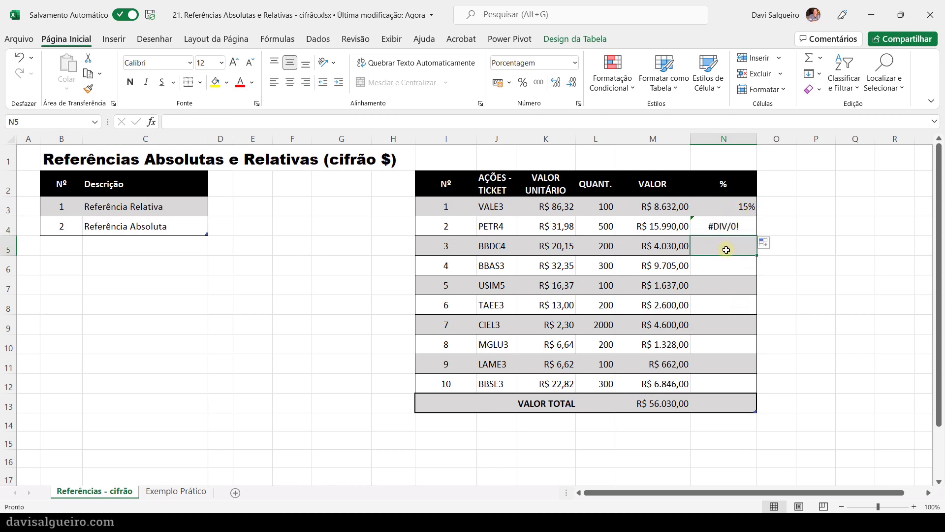
- Inspect the copied formula in N4 and correct it to =M4/M13
left_click(746, 229)
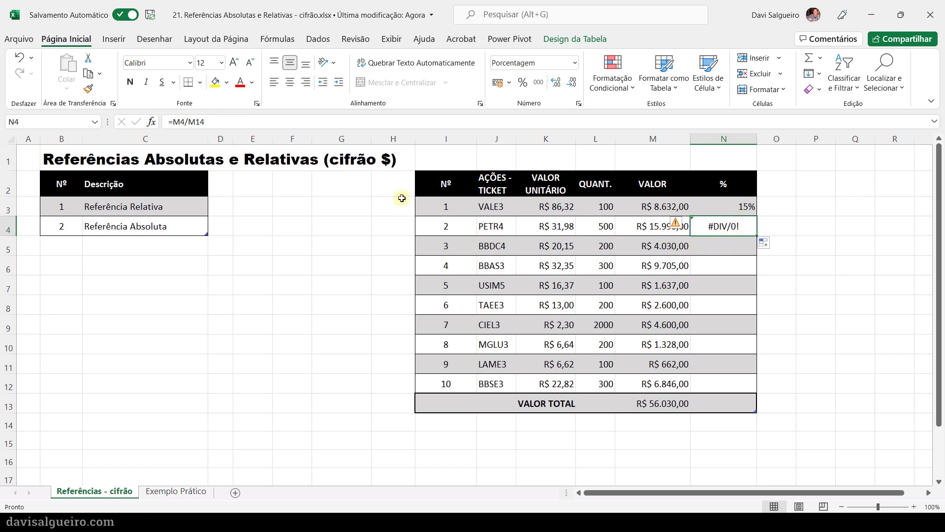
left_click(179, 122)
left_click_drag(173, 122, 183, 121)
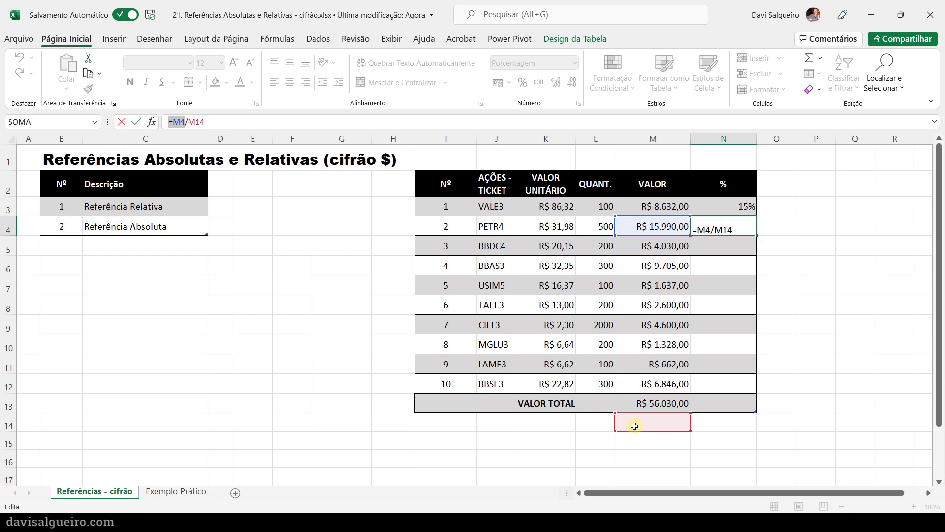
left_click(736, 234)
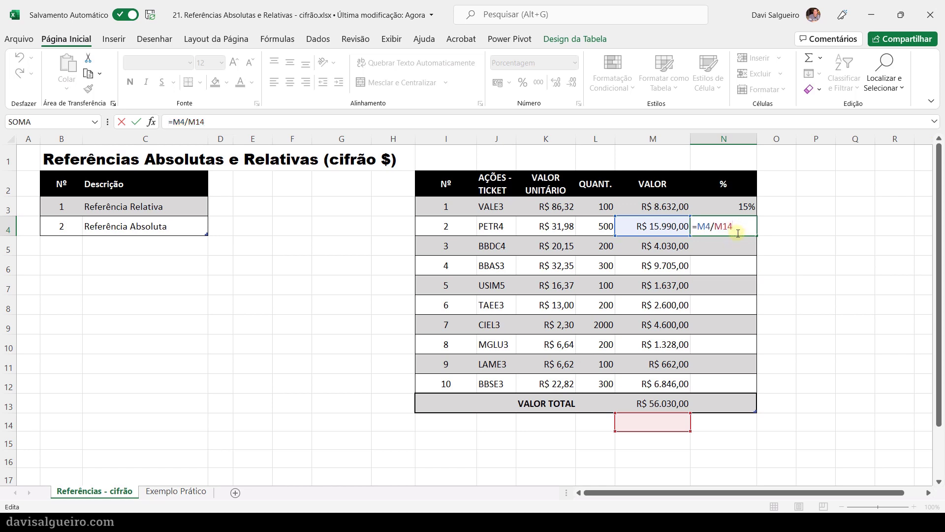
key("BackSpace")
type("3")
key("ctrl+Return")
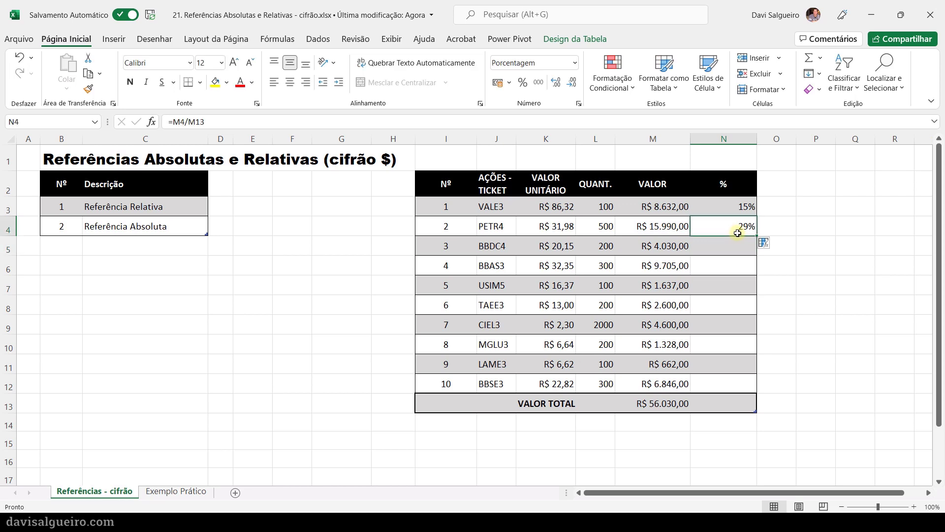
- Copy the N4 formula down to N5 and correct the copy to =M5/M13
left_click_drag(756, 235, 754, 252)
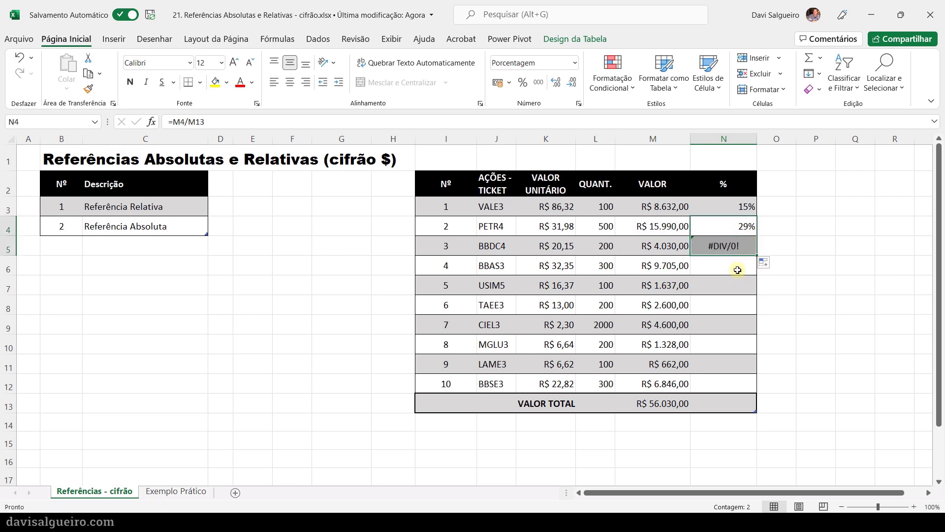
left_click(735, 245)
double_click(734, 245)
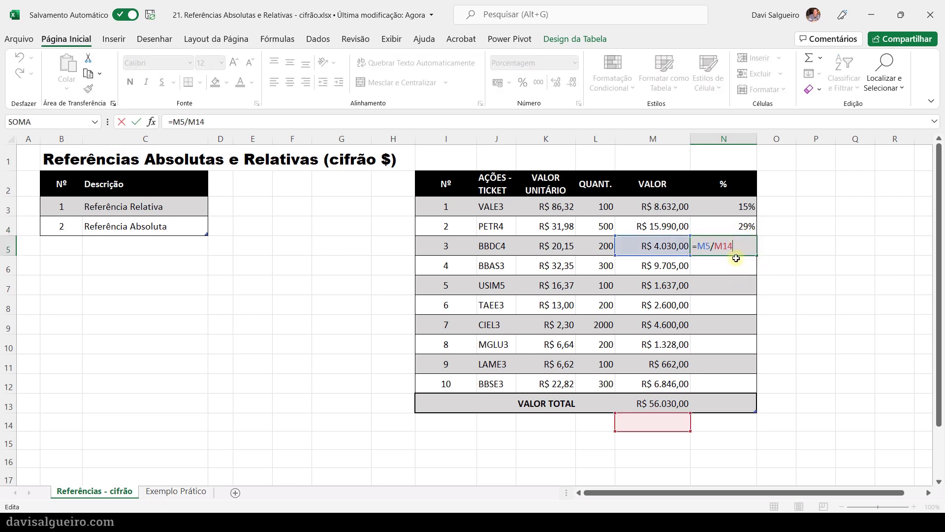
key("BackSpace")
type("3")
key("Return")
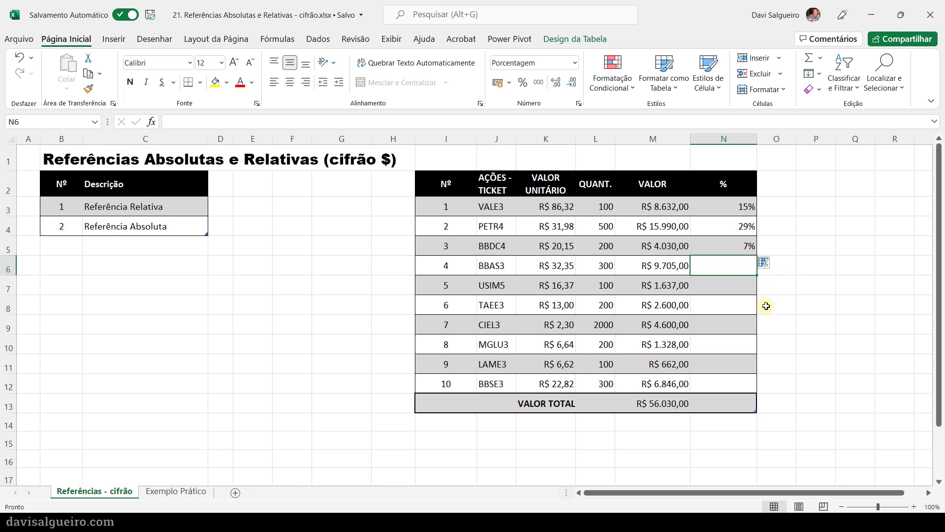
- Make the total cell reference in N3 absolute so that the formula reads =M3/$M$13
left_click(723, 246)
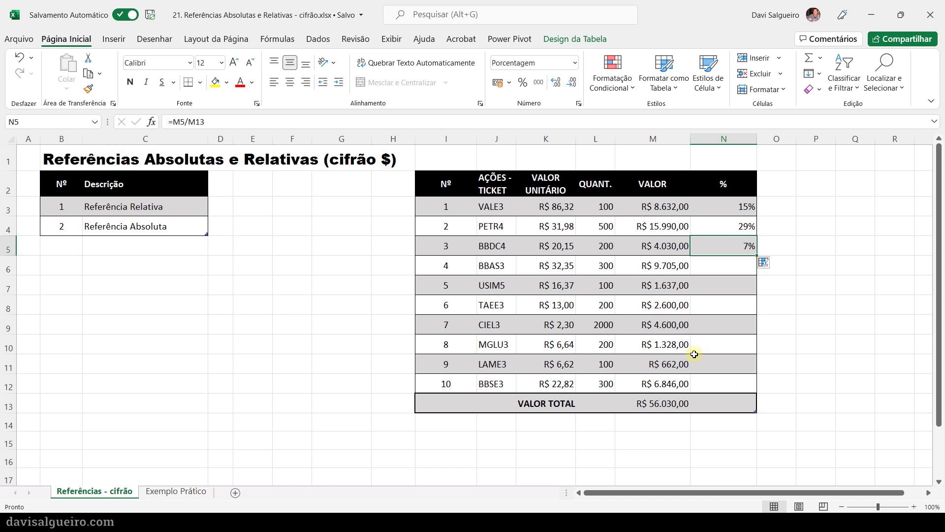
left_click(666, 402)
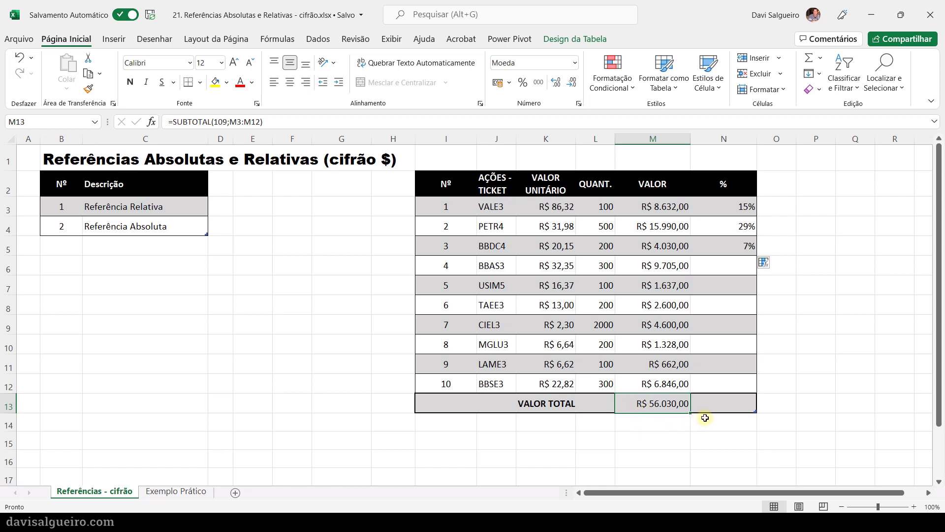
left_click(721, 210)
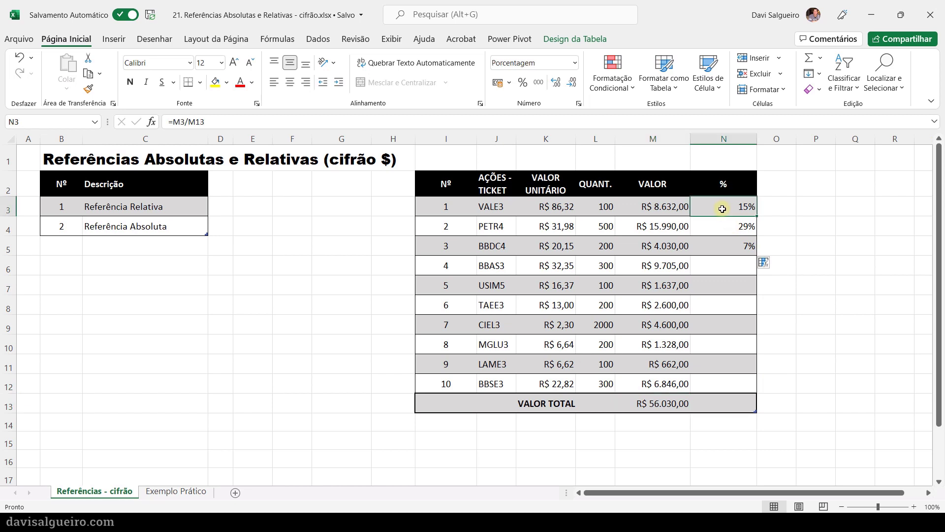
double_click(722, 209)
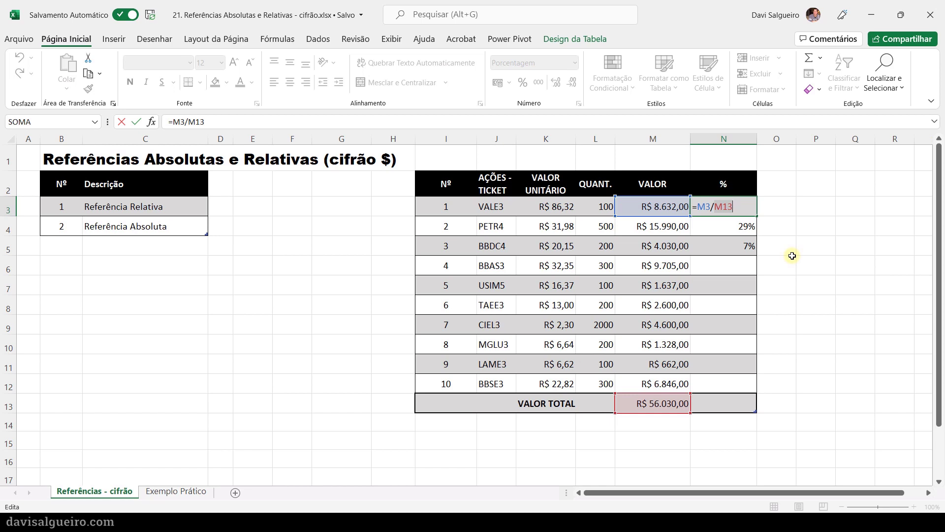
key("Left")
type("$")
type("$")
left_click_drag(714, 207, 745, 209)
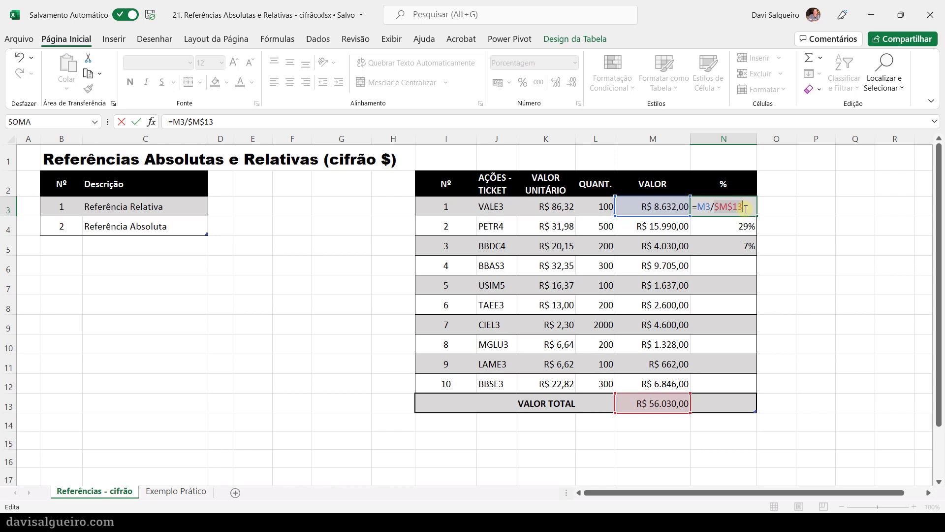
left_click(719, 208)
key("BackSpace")
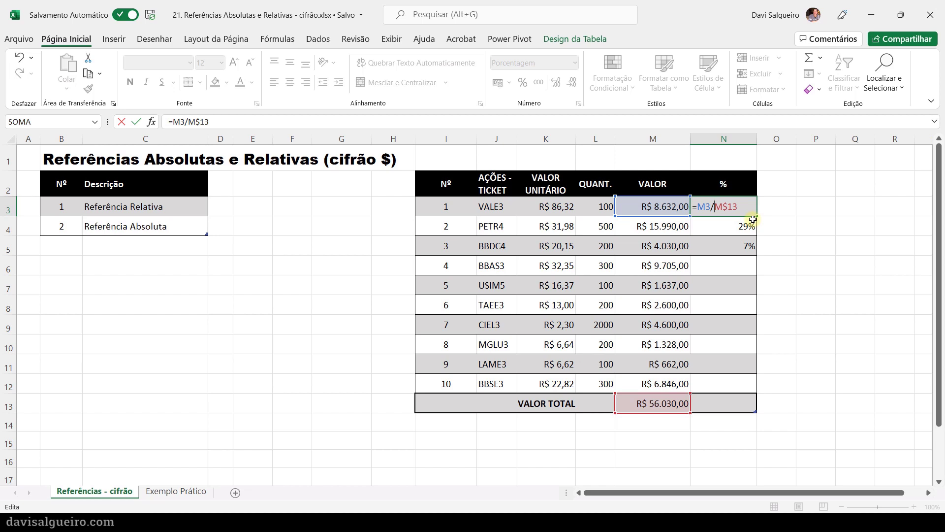
type("$")
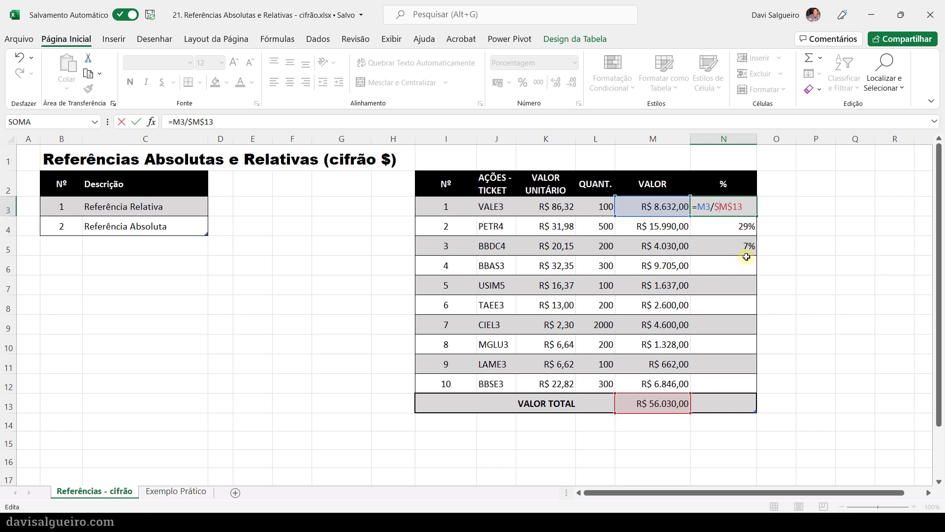
key("ctrl+Return")
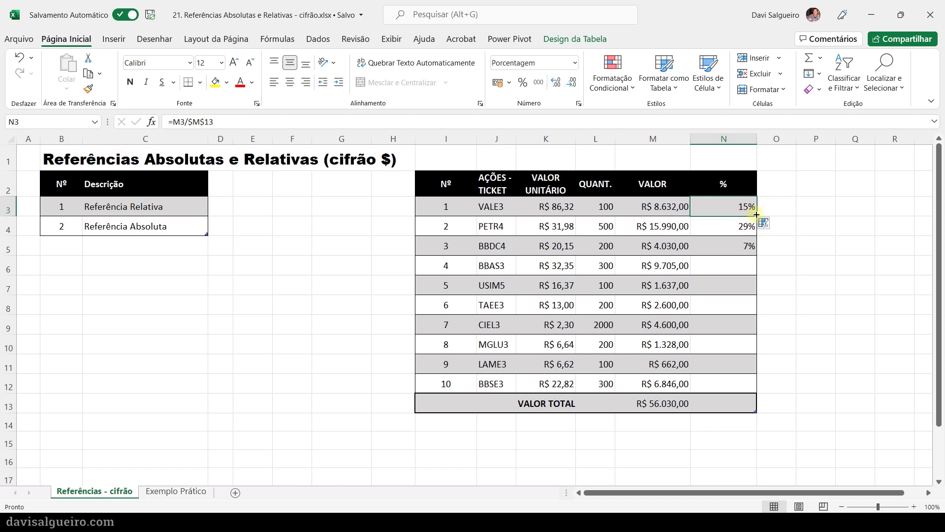
- Fill the N3 formula down through N12 and check the copied formula in N4
left_click_drag(756, 213, 756, 389)
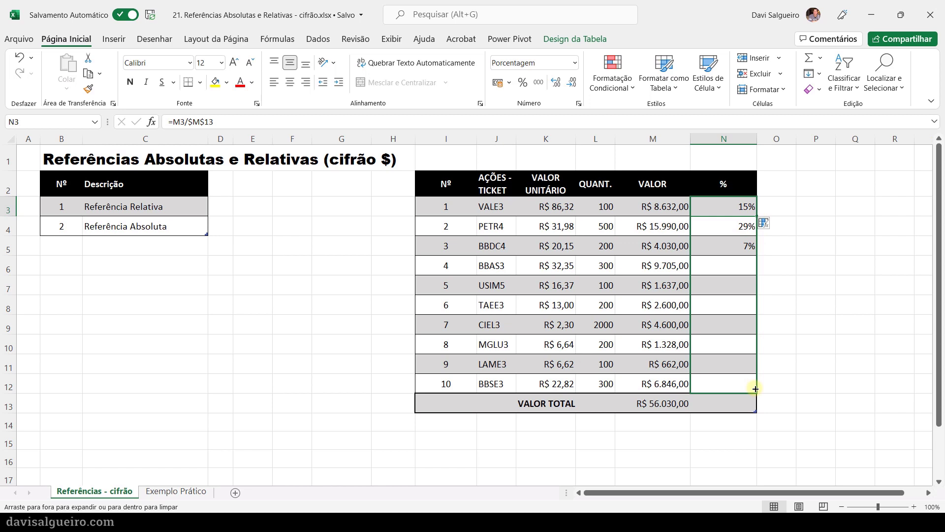
left_click_drag(756, 388, 756, 389)
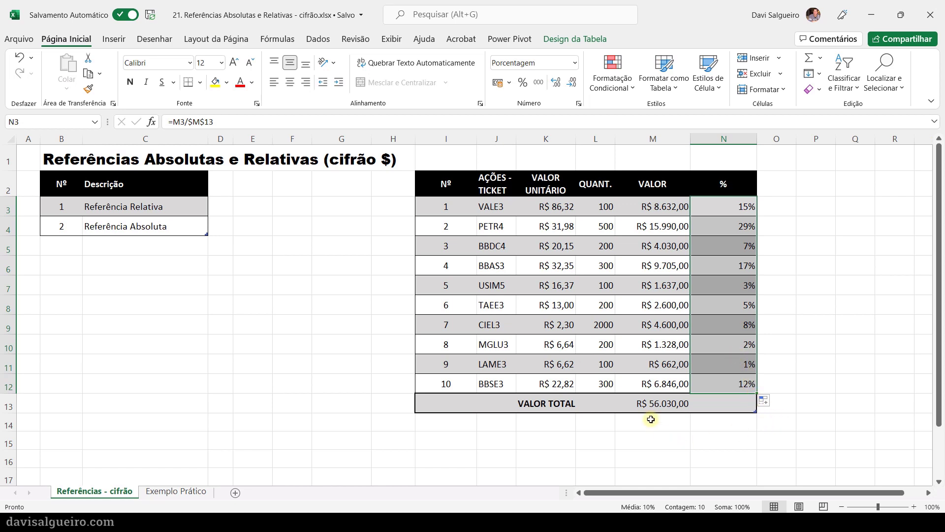
left_click(738, 227)
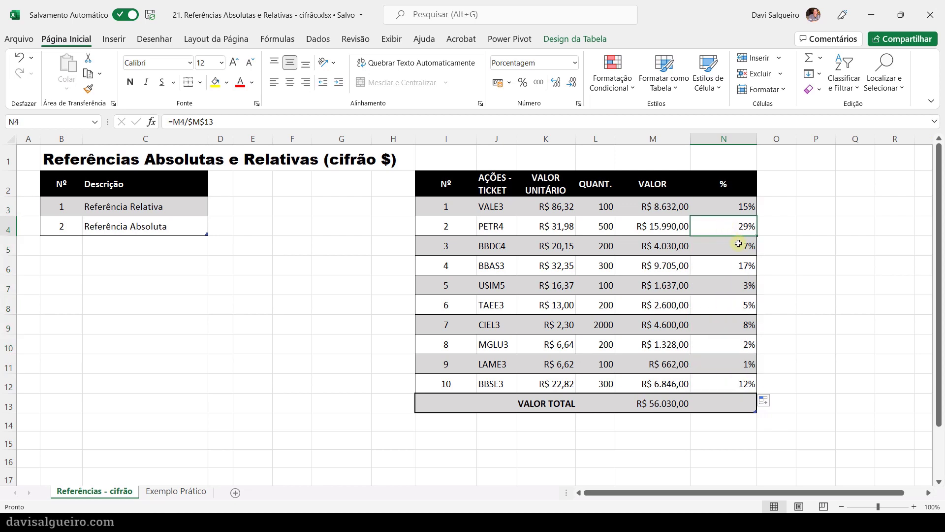
- Copy the formula text from N3 and place it in P3 as plain text reading =M3/$M$13
left_click(718, 207)
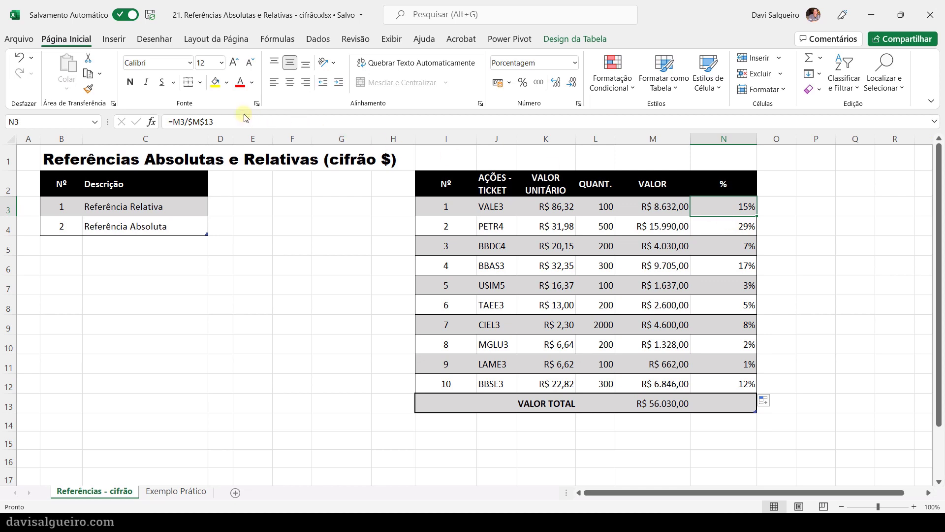
left_click_drag(234, 121, 161, 123)
key("ctrl+c")
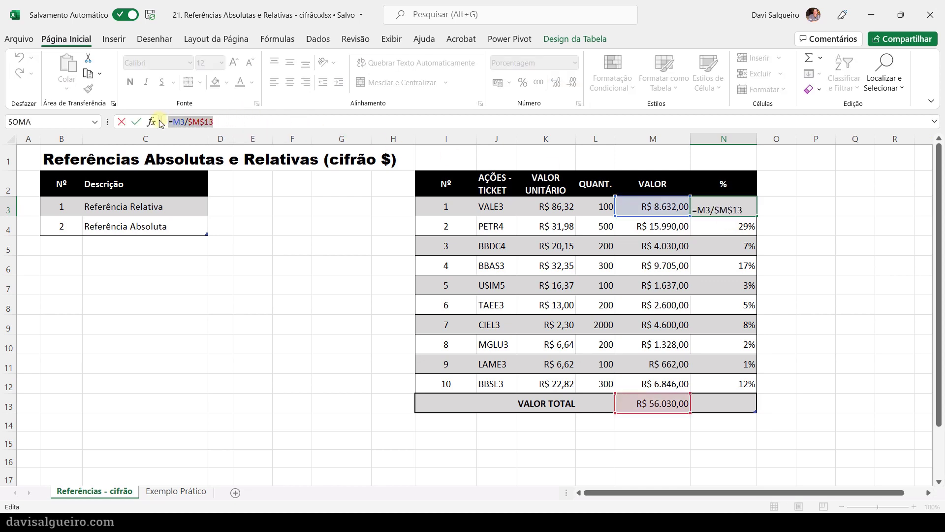
left_click(808, 211)
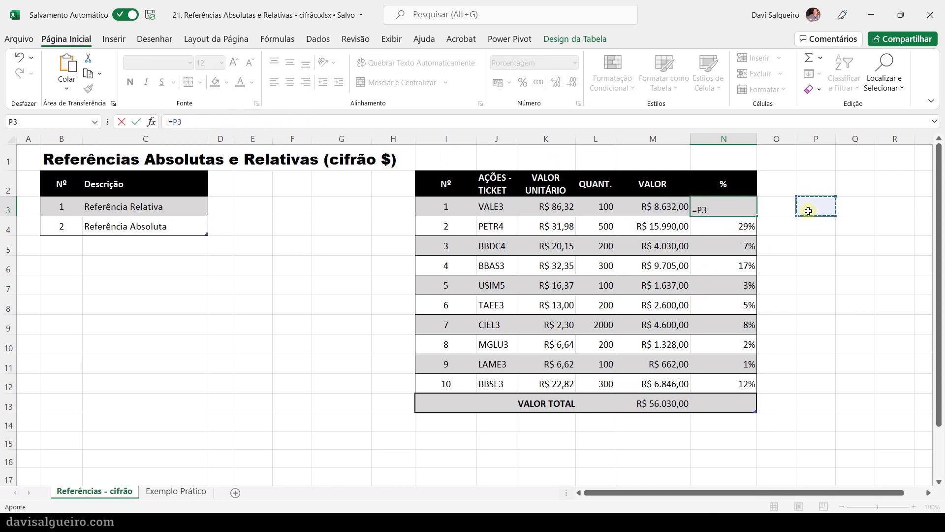
key("Escape")
double_click(808, 211)
key("ctrl+v")
key("Return")
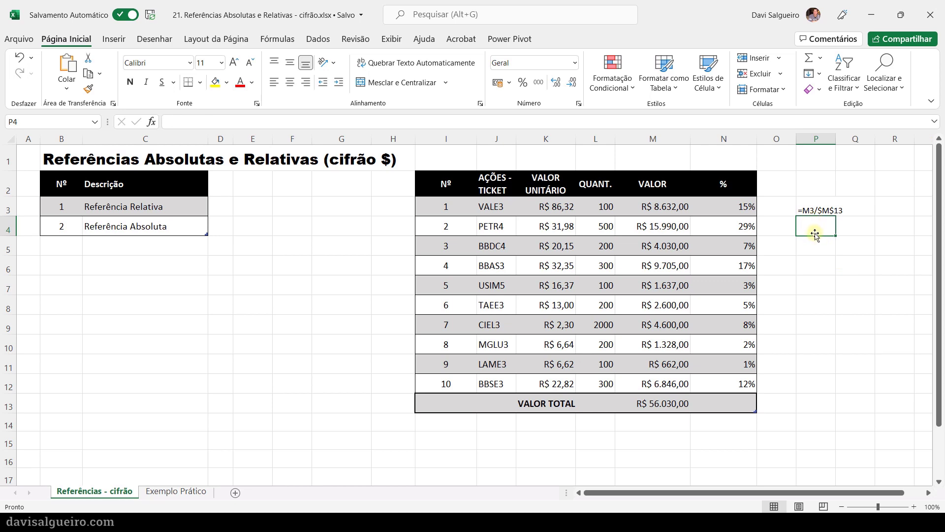
- Make the formula text in P3 bold and increase its font size to 12
left_click(809, 205)
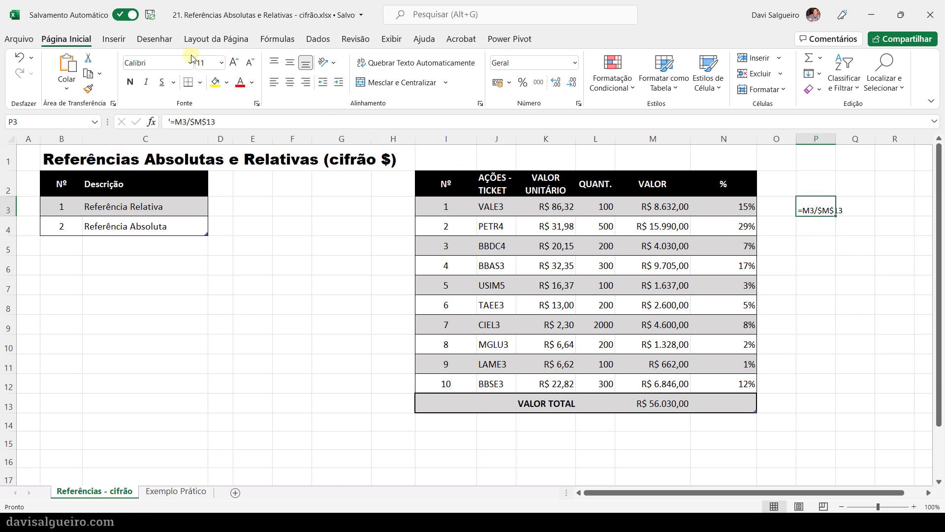
left_click(130, 83)
left_click(234, 61)
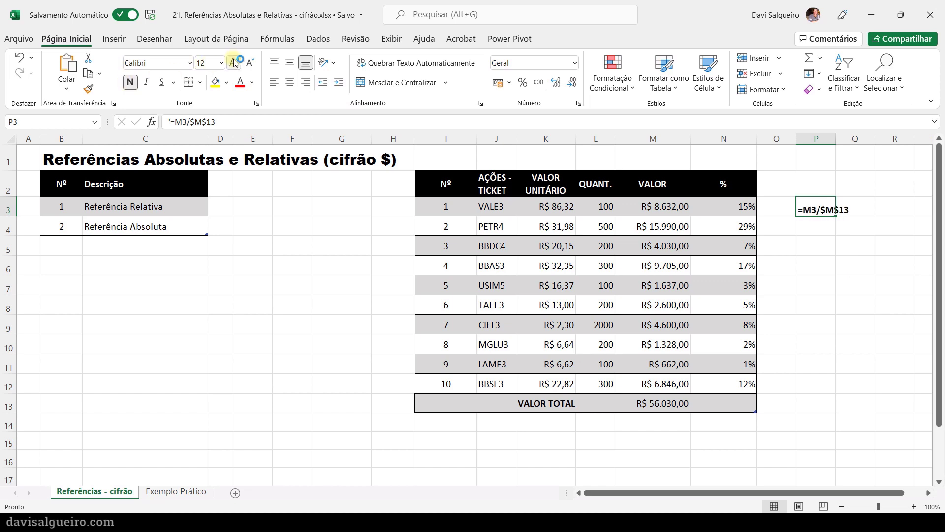
- Widen column P so the formula text in P3 fits within its own cell
left_click(813, 227)
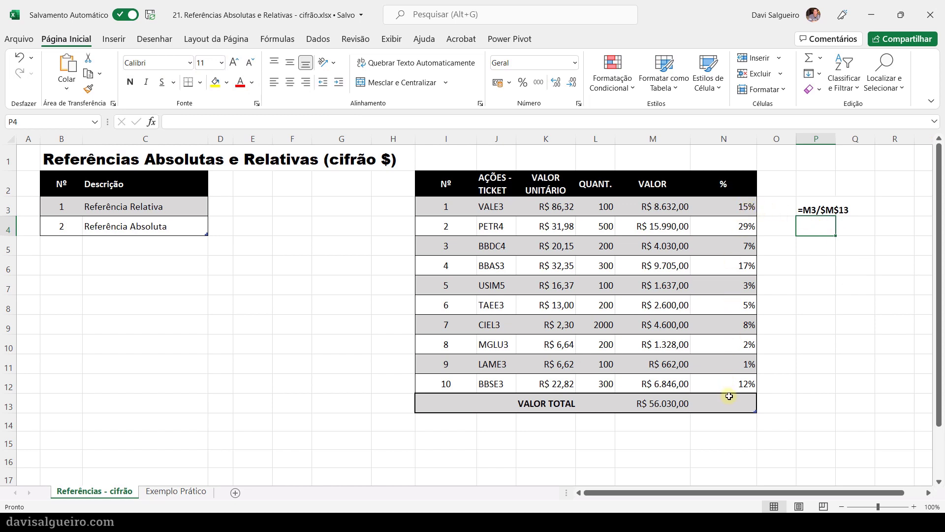
left_click(842, 211)
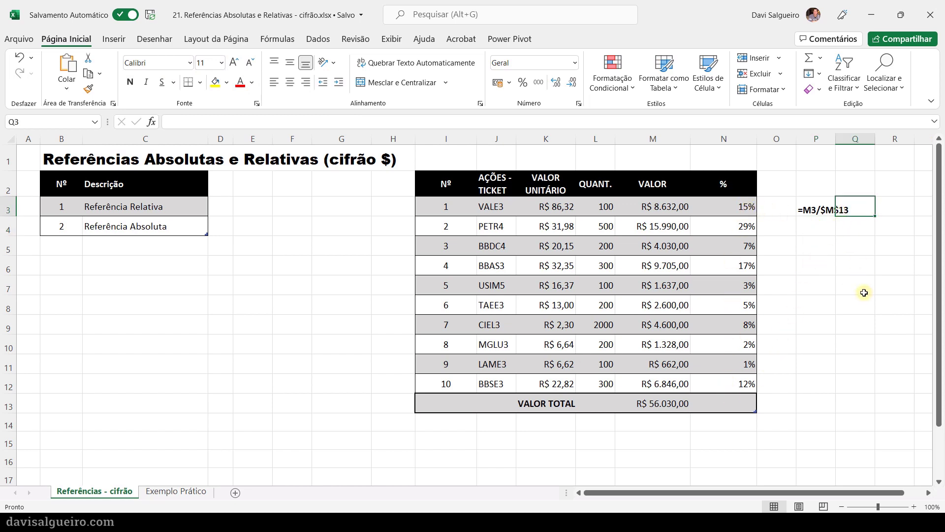
left_click(818, 199)
left_click_drag(836, 140, 874, 144)
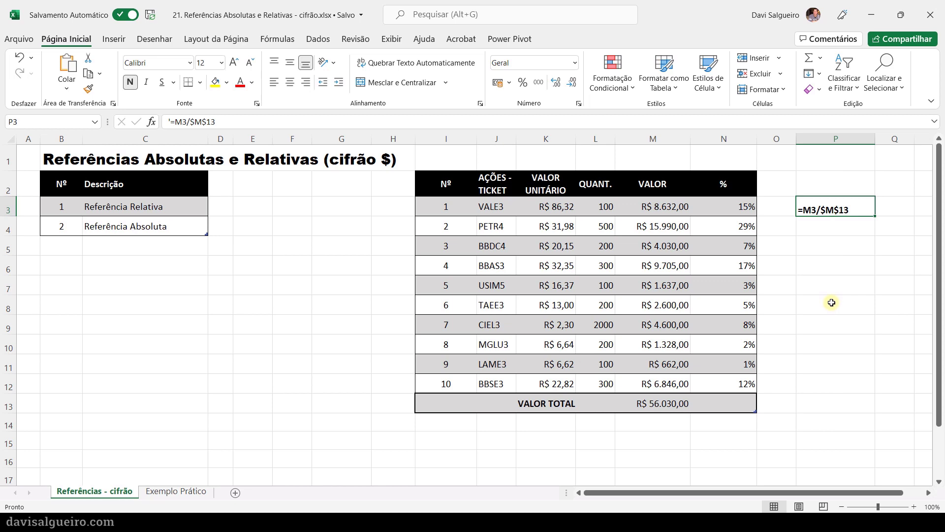
- Copy the formula text from N4 and place it in P4 as plain text reading =M4/$M$13
left_click(719, 226)
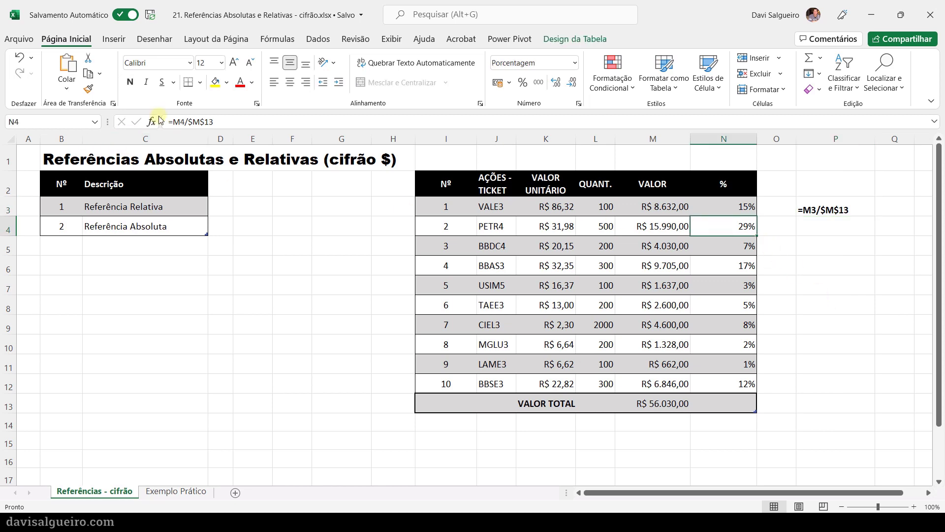
left_click(211, 119)
left_click_drag(213, 121, 166, 122)
key("ctrl+c")
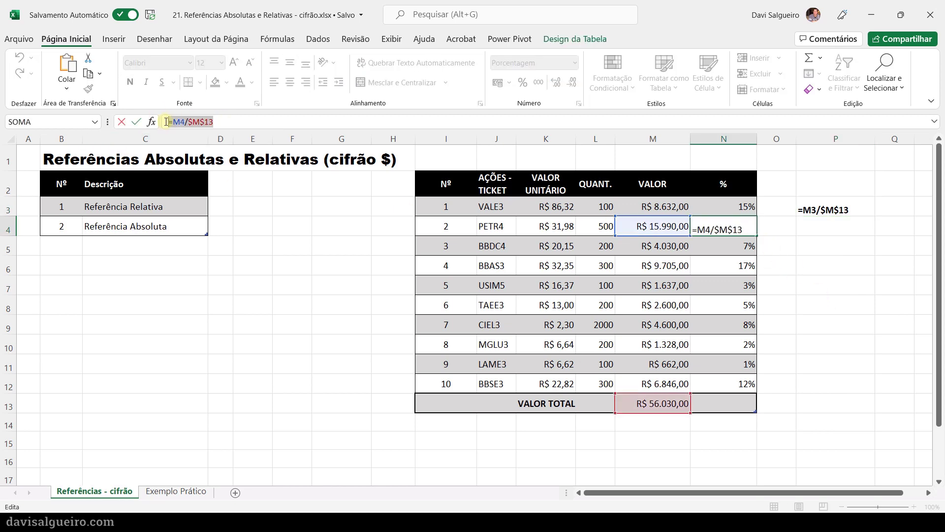
key("Return")
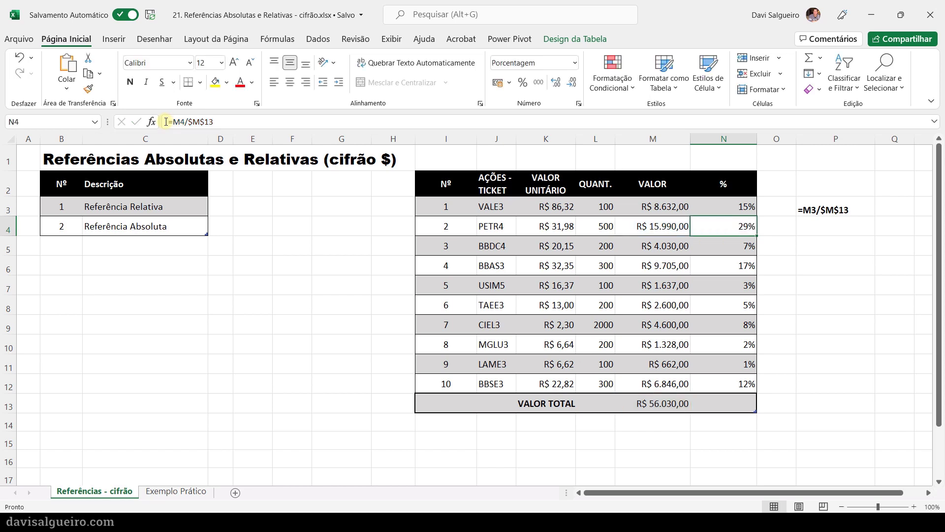
left_click(824, 227)
type("'")
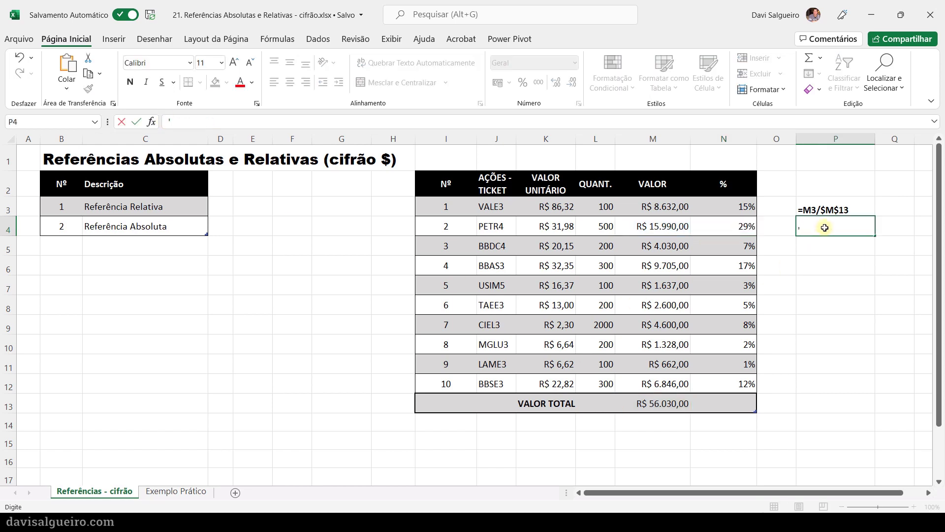
key("ctrl+v")
key("Return")
- Copy the formatting of P3 onto cells P4 through P12
left_click(843, 215)
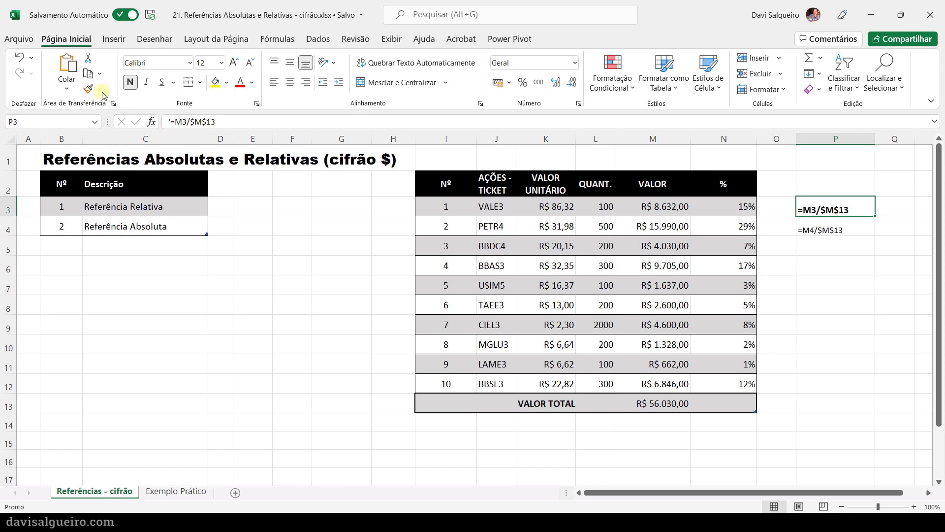
left_click(88, 89)
mouse_move(819, 230)
left_mouse_down()
mouse_move(845, 316)
mouse_move(848, 401)
mouse_move(847, 383)
left_mouse_up()
left_click(839, 305)
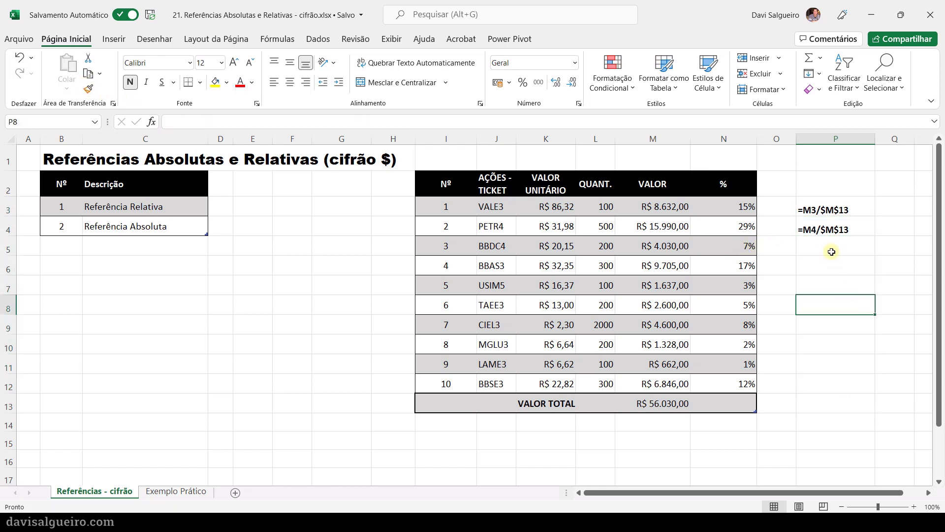
left_click(848, 231)
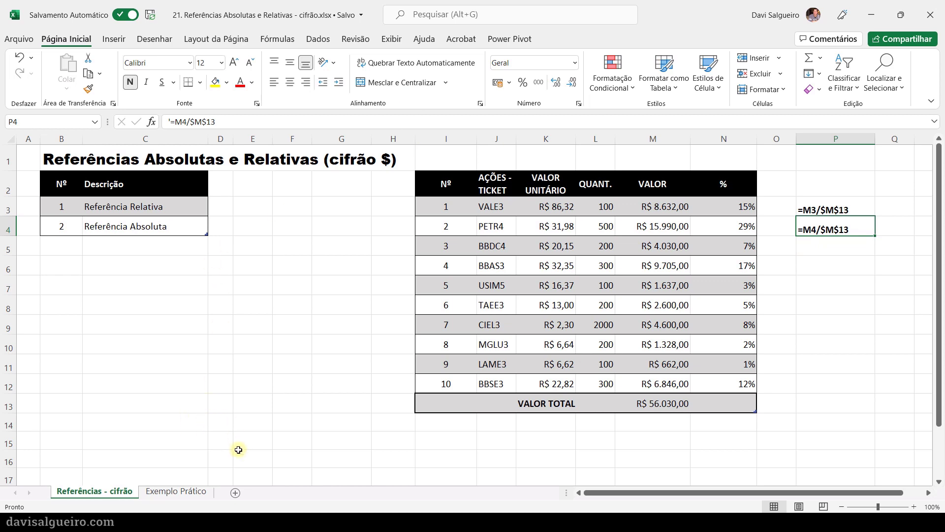
- Switch to the Exemplo Prático sheet and examine its VALOR FINAL and % columns
left_click(173, 491)
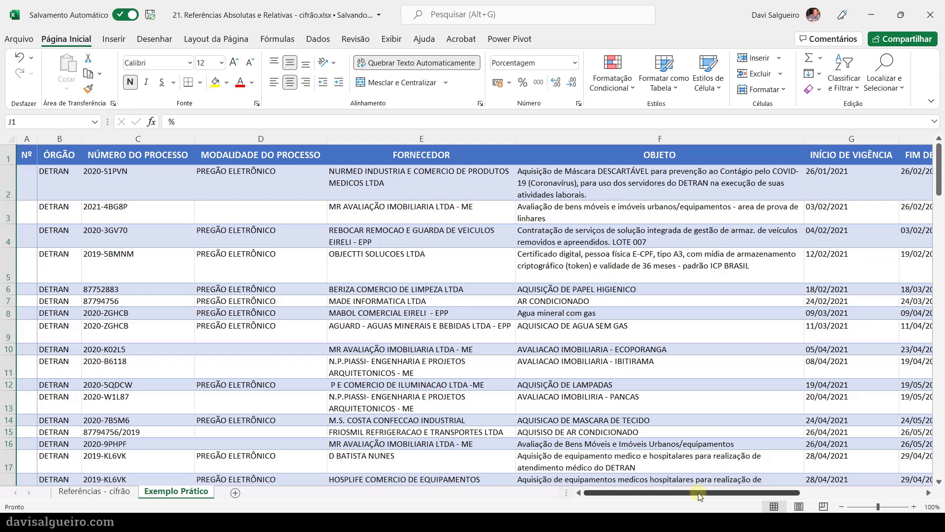
left_click_drag(701, 495, 878, 507)
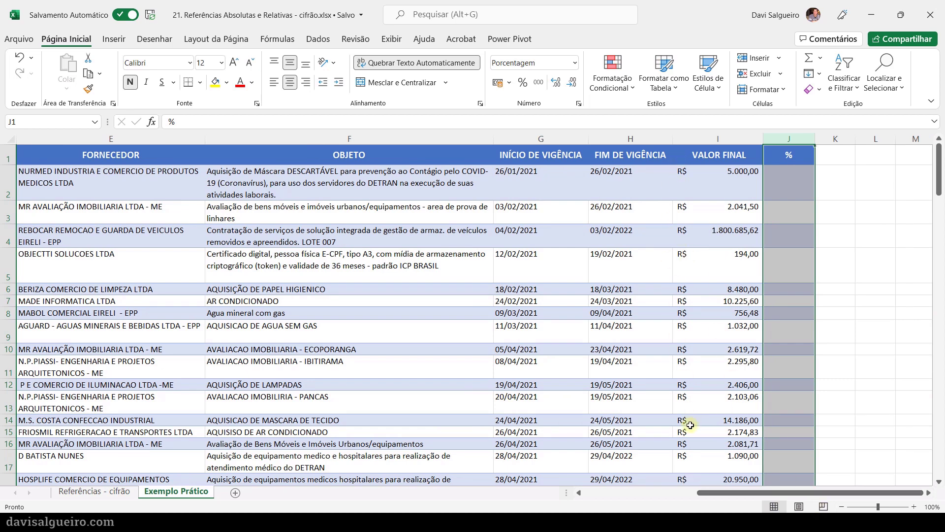
left_click(719, 241)
left_click(720, 300)
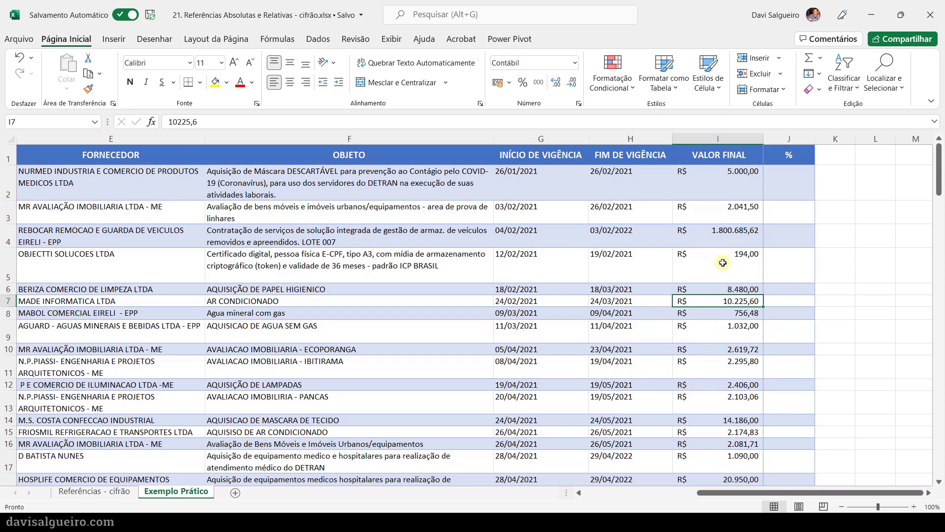
left_click(714, 239)
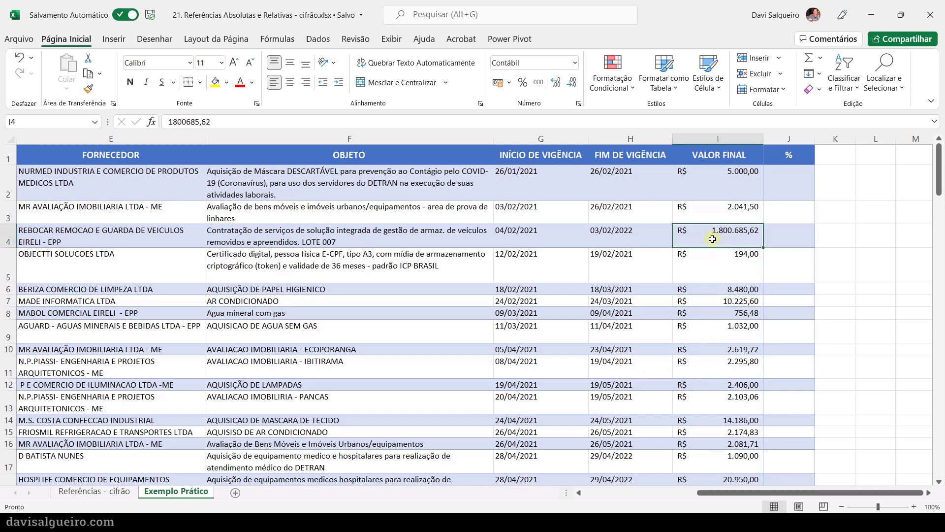
left_click(782, 192)
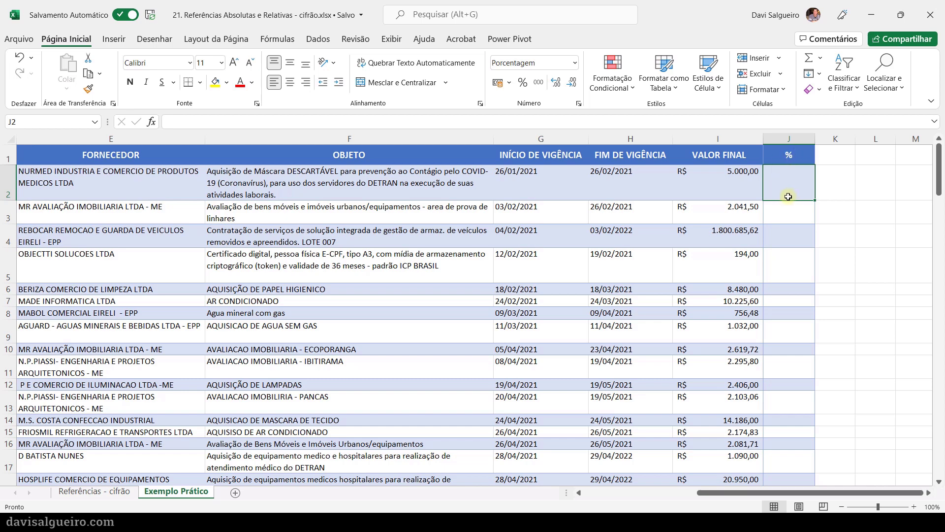
left_click(712, 177)
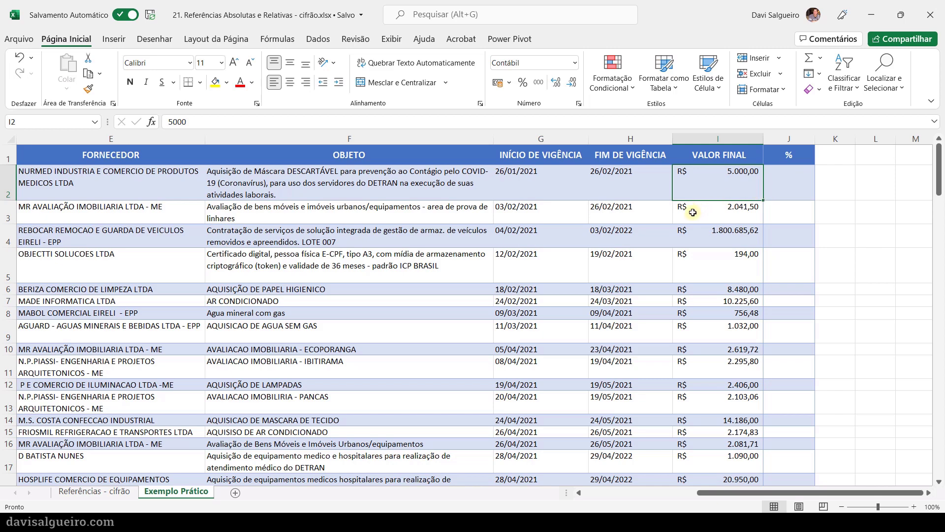
- Total the VALOR FINAL column in I95 with =SOMA(I2:I94), checking that the summed range covers every contract row
scroll(688, 217, "down", 2)
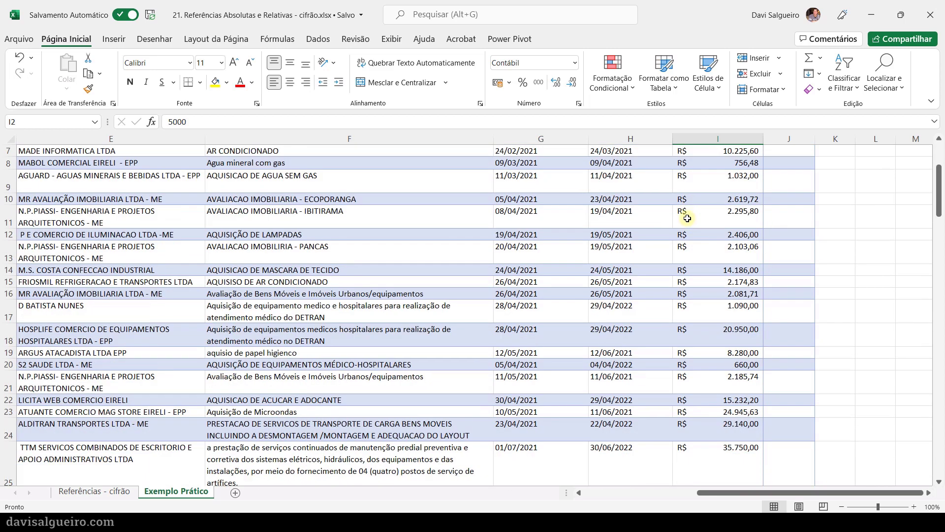
scroll(687, 217, "down", 12)
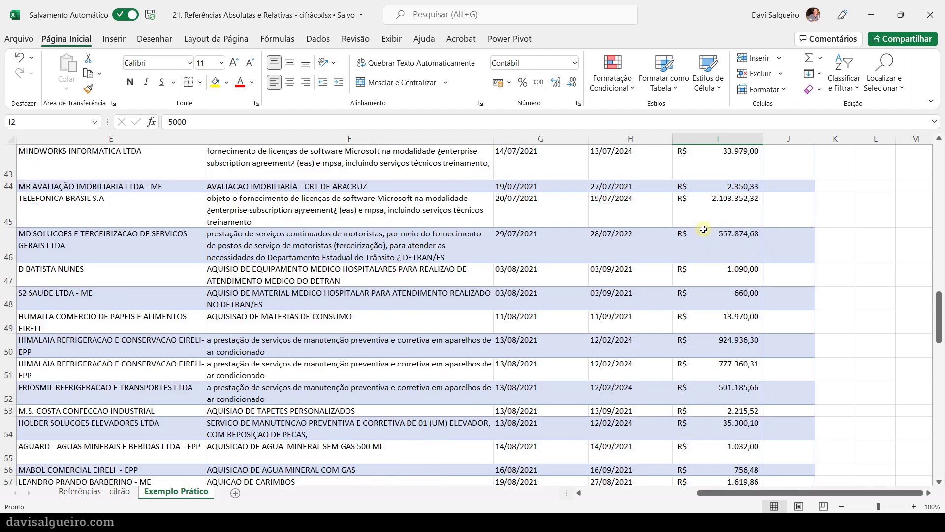
scroll(704, 229, "down", 13)
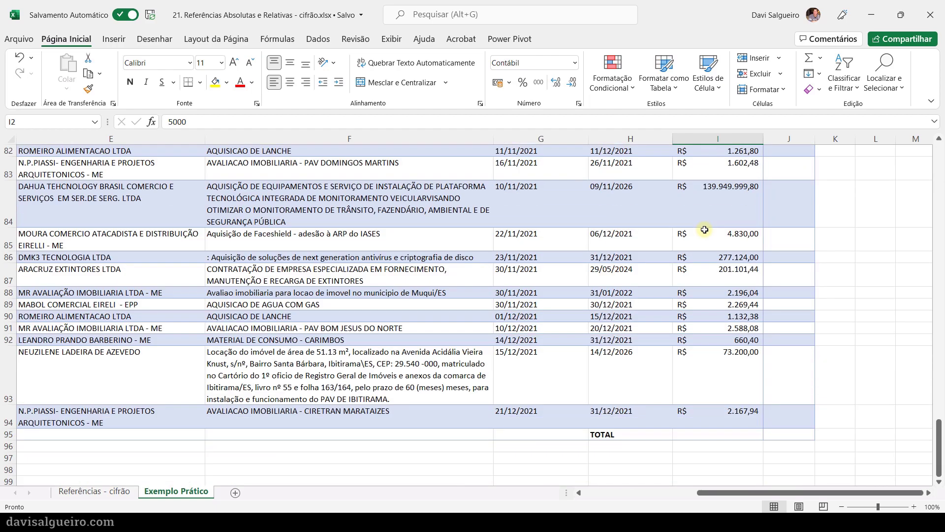
scroll(705, 229, "down", 1)
left_click(701, 352)
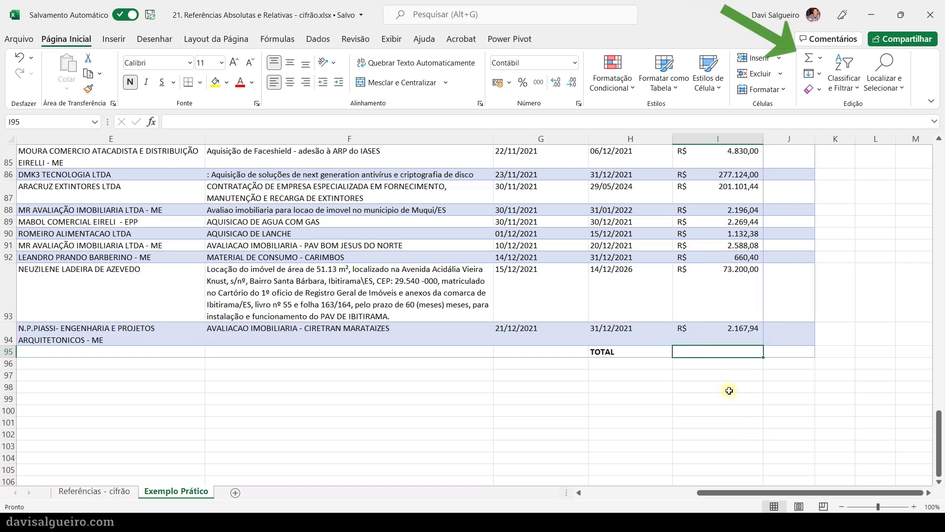
left_click(808, 60)
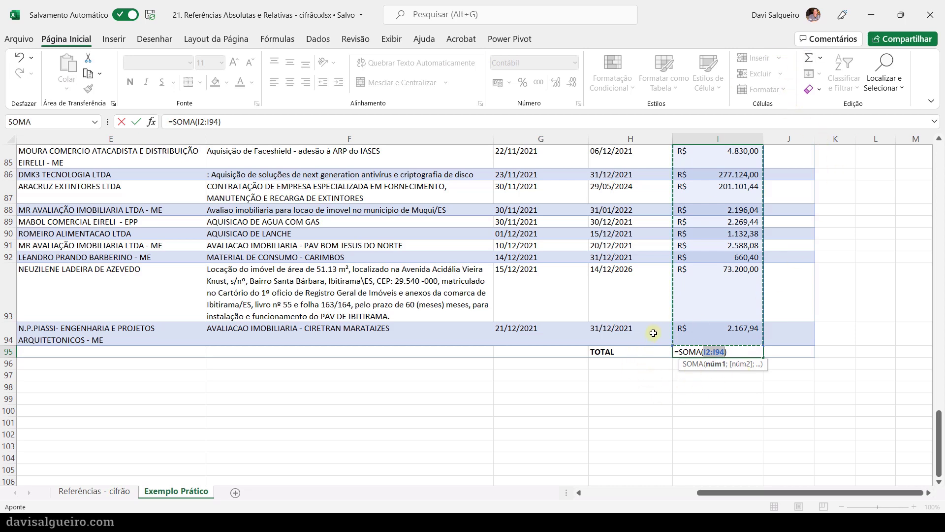
scroll(644, 303, "up", 10)
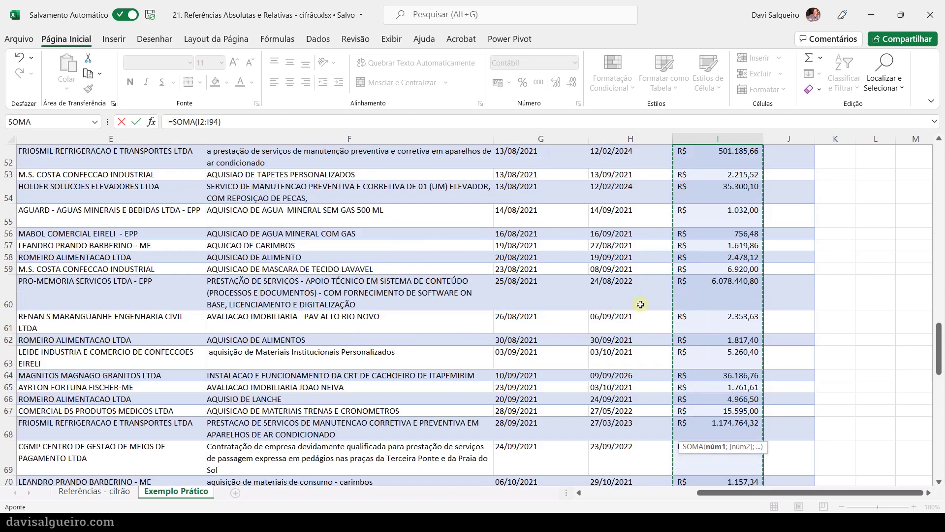
scroll(639, 298, "up", 15)
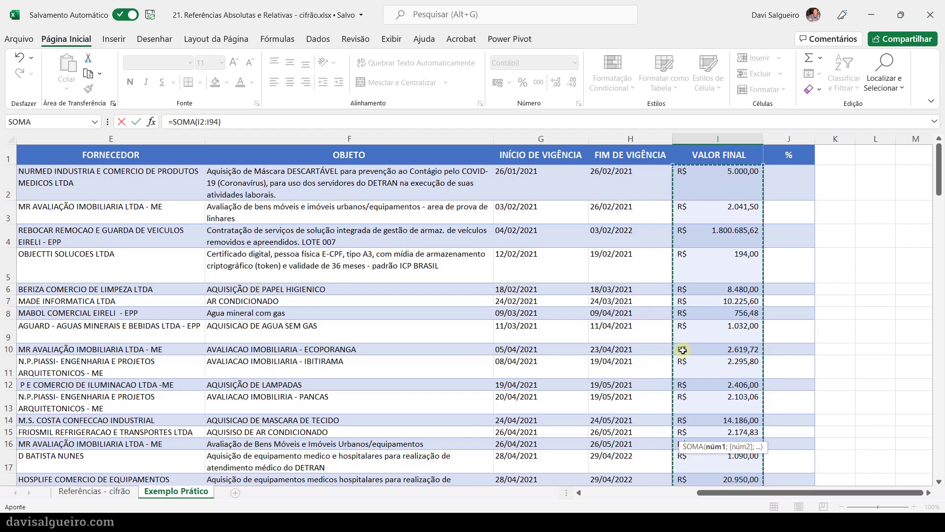
scroll(683, 349, "down", 15)
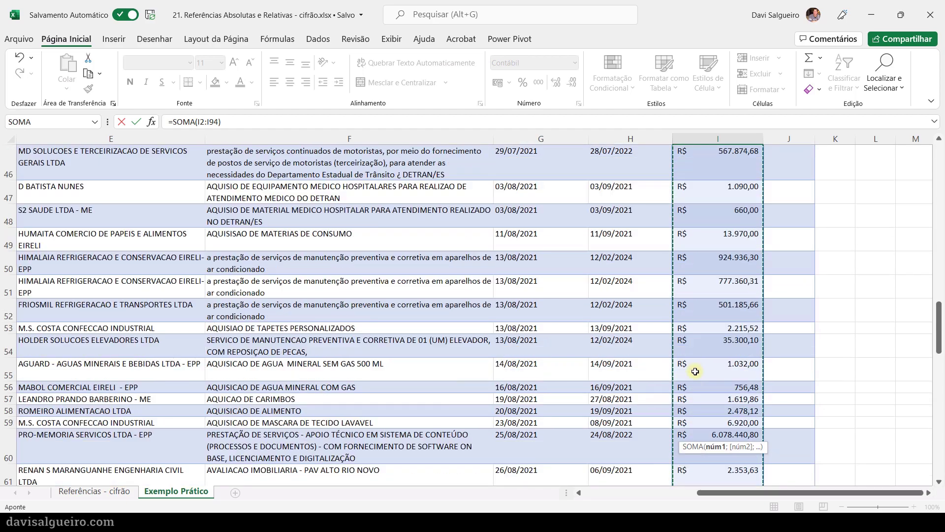
scroll(695, 371, "down", 13)
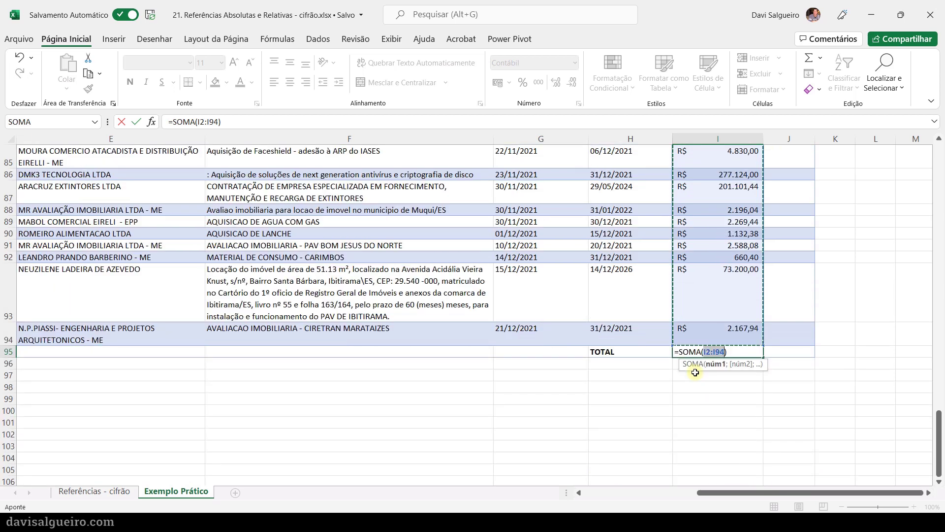
key("Return")
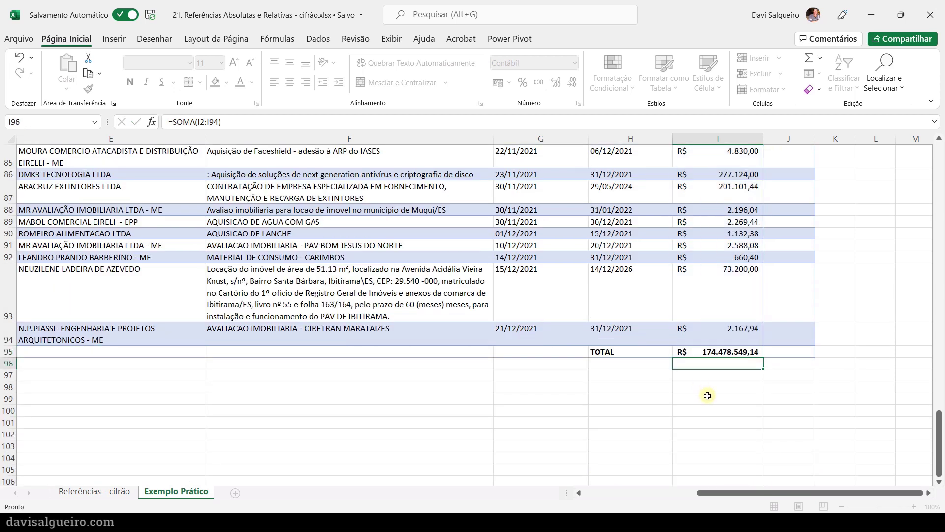
left_click(699, 352)
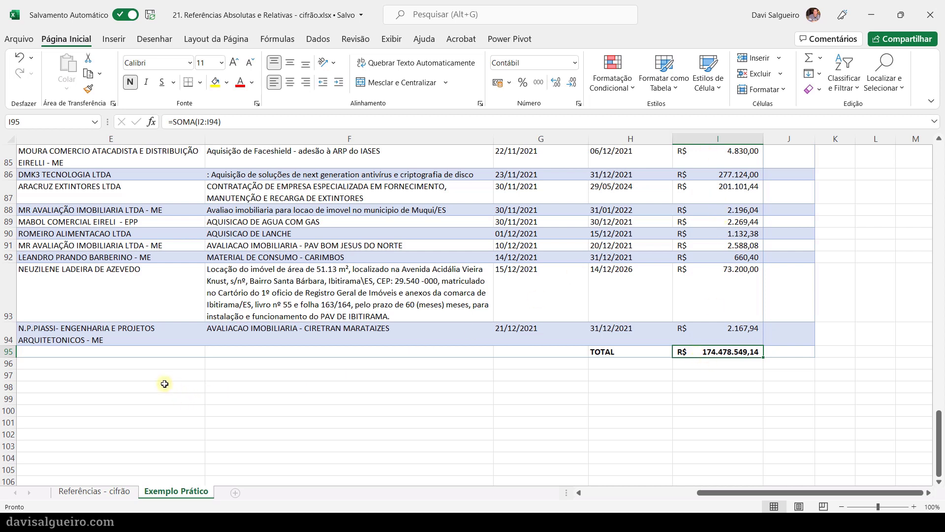
- Enter the formula =I2/I95 in J2 to calculate the first contract's share of the total
scroll(742, 339, "up", 1)
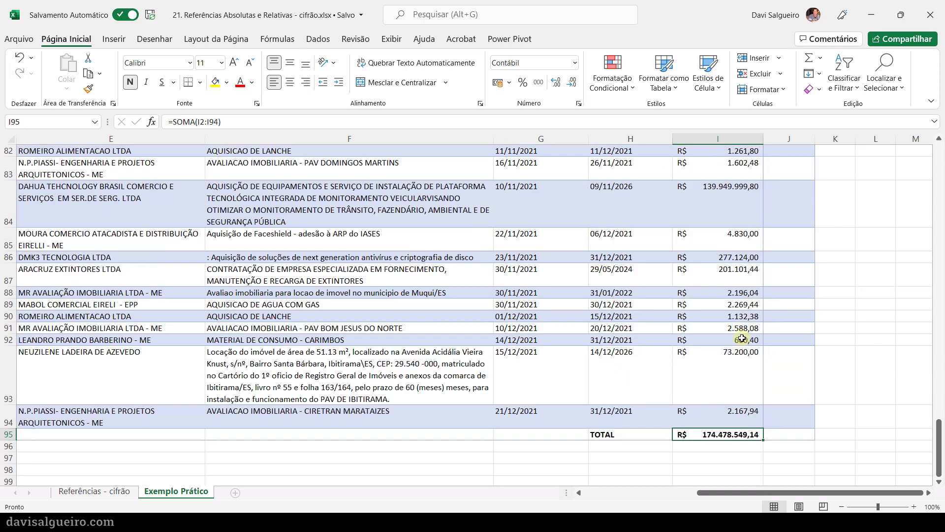
scroll(741, 339, "up", 15)
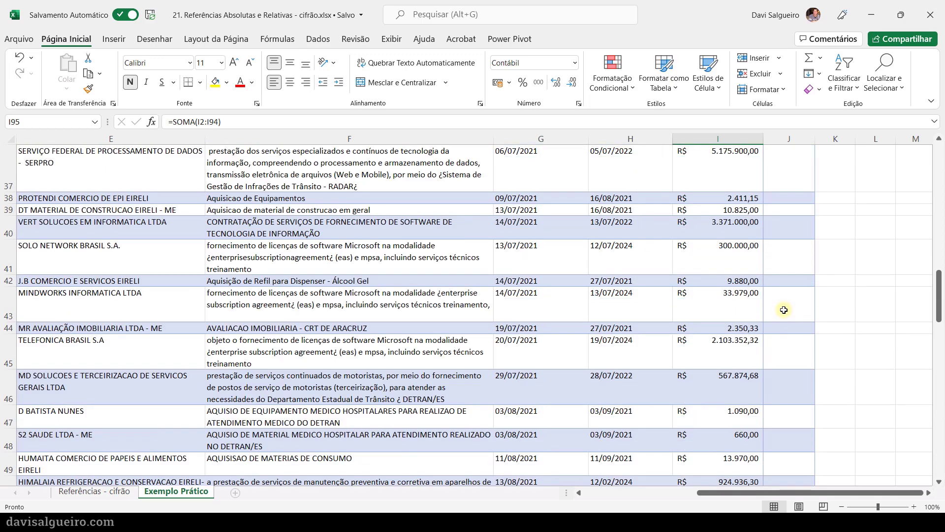
scroll(784, 310, "up", 12)
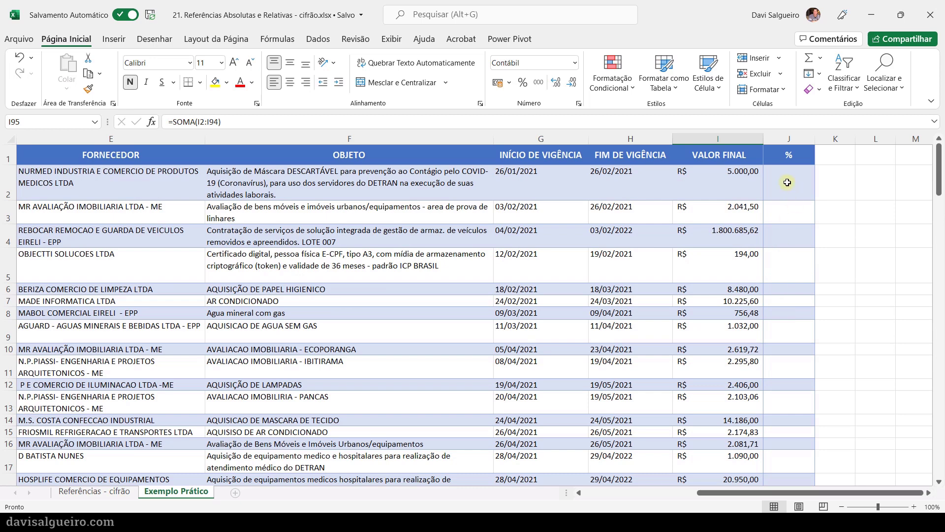
left_click(787, 182)
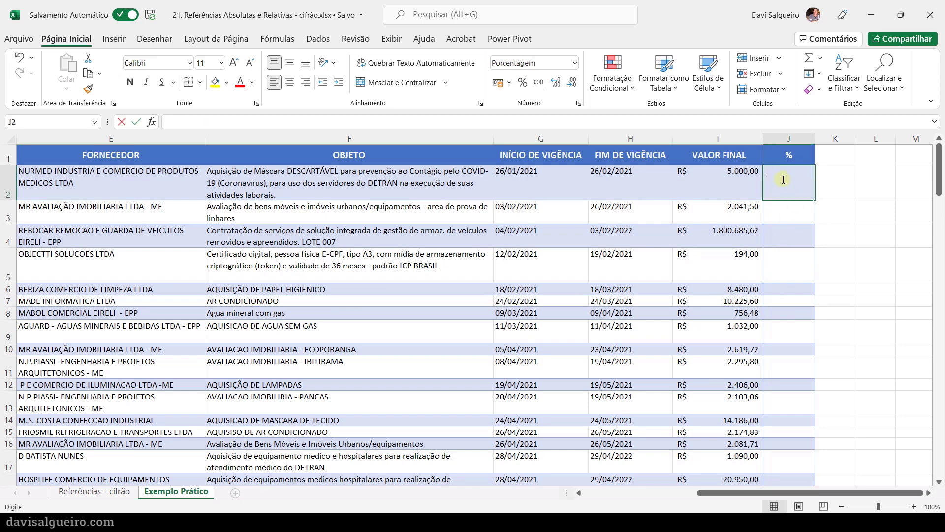
left_click(467, 124)
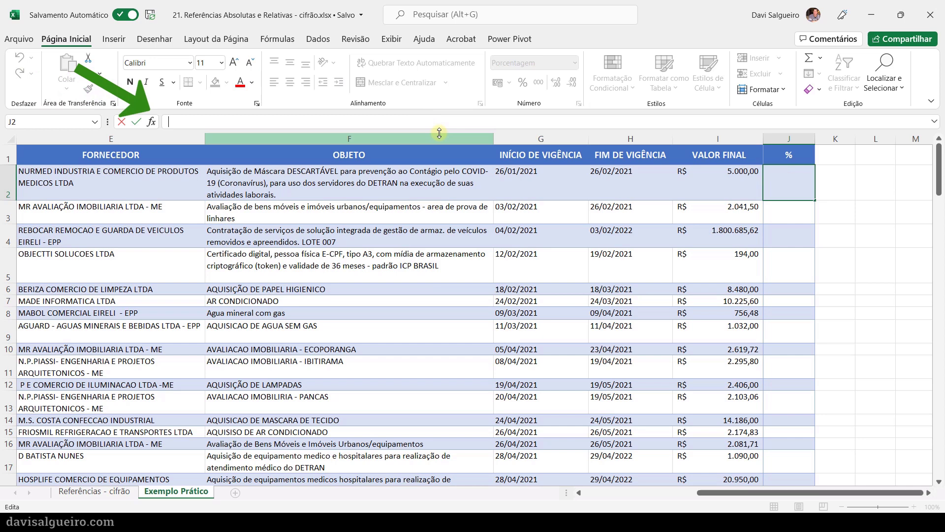
type("=")
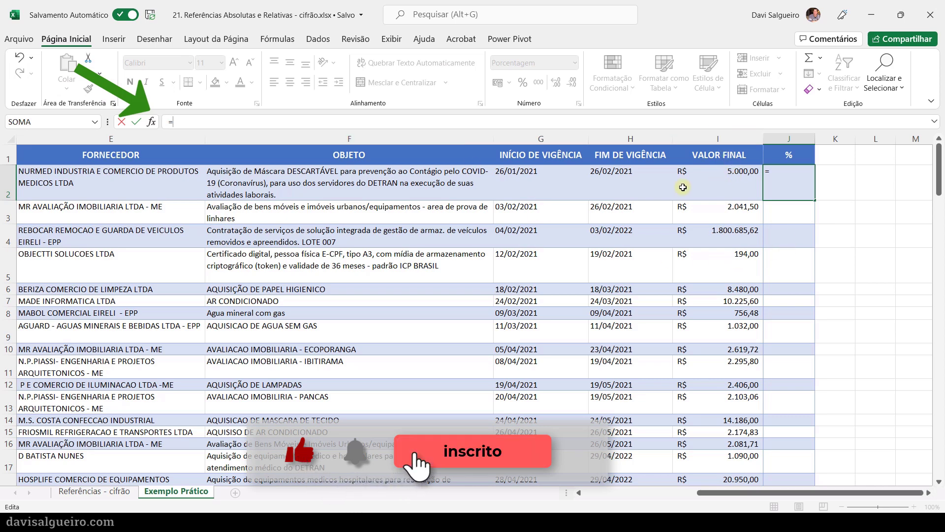
type("i2")
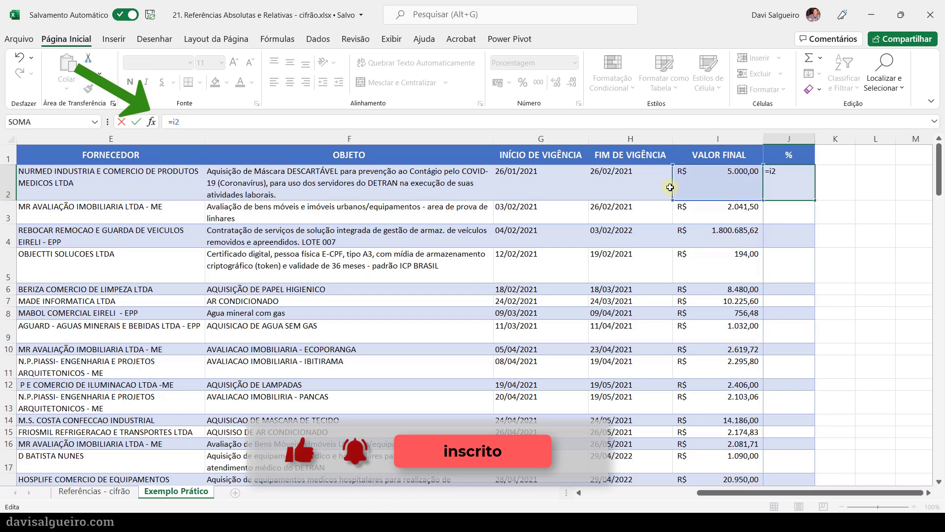
type("/i95")
key("Return")
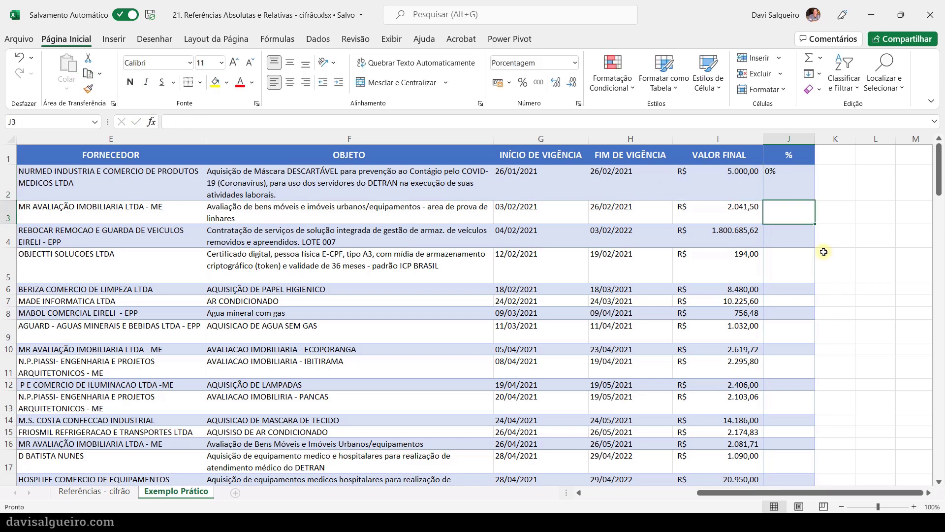
- Format the percentage in J2 to show three decimal places
left_click(790, 180)
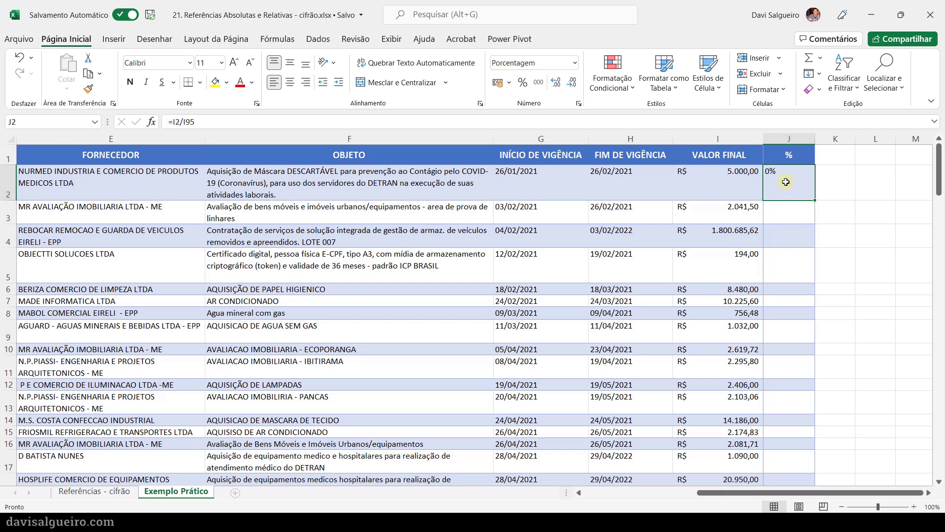
right_click(785, 183)
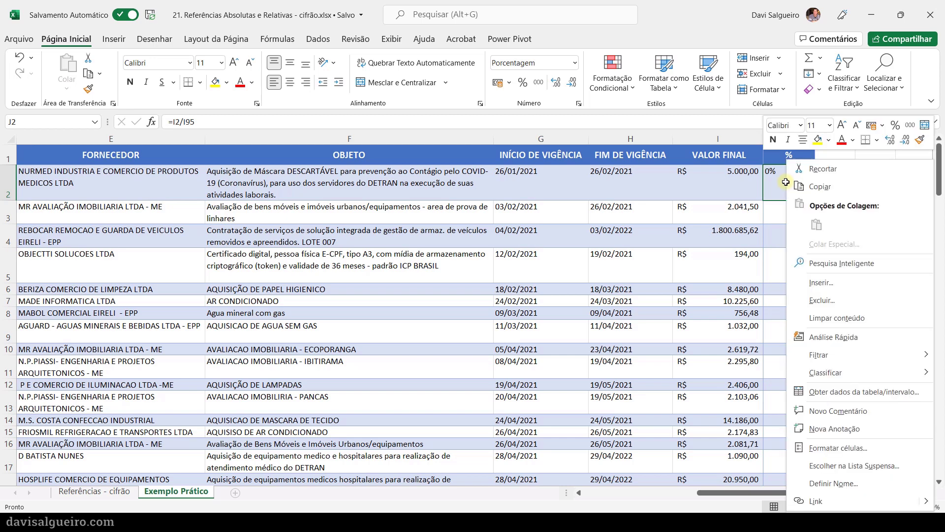
left_click(835, 449)
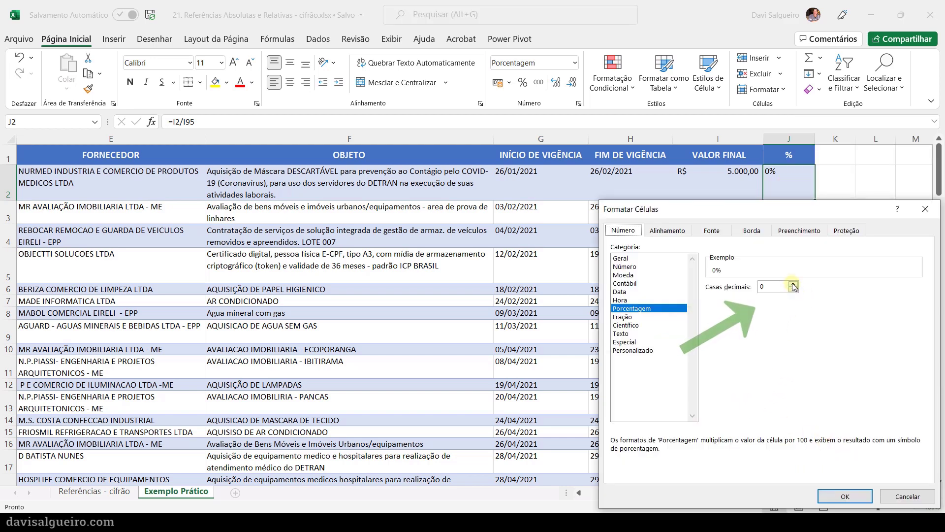
left_click(793, 284)
left_click(793, 284)
left_click(793, 284)
left_click(793, 284)
left_click(794, 290)
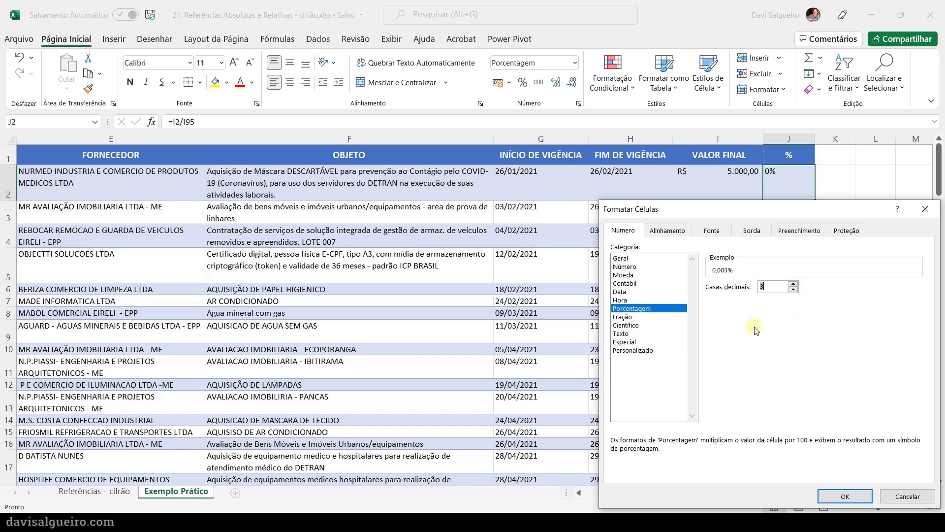
left_click(837, 496)
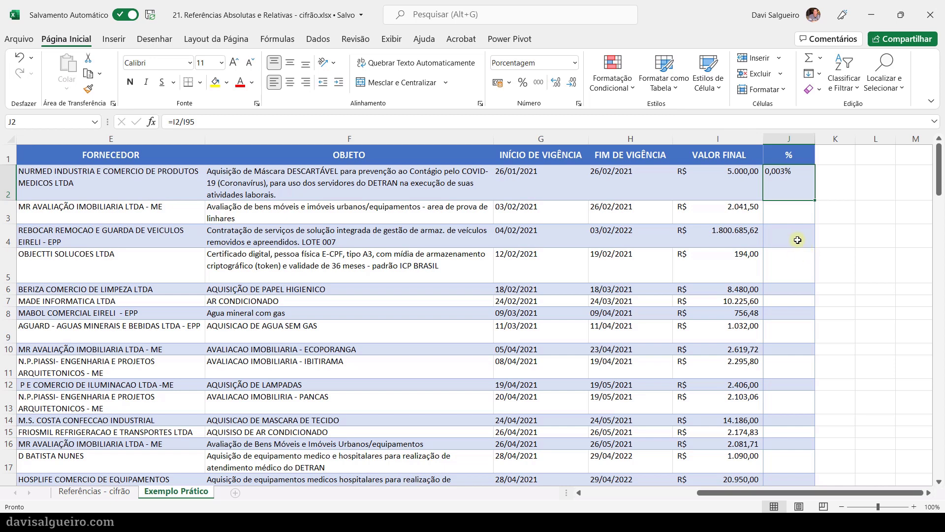
- Copy the relative formula from J2 down into J3 and inspect which cells the copy references
left_click(785, 212)
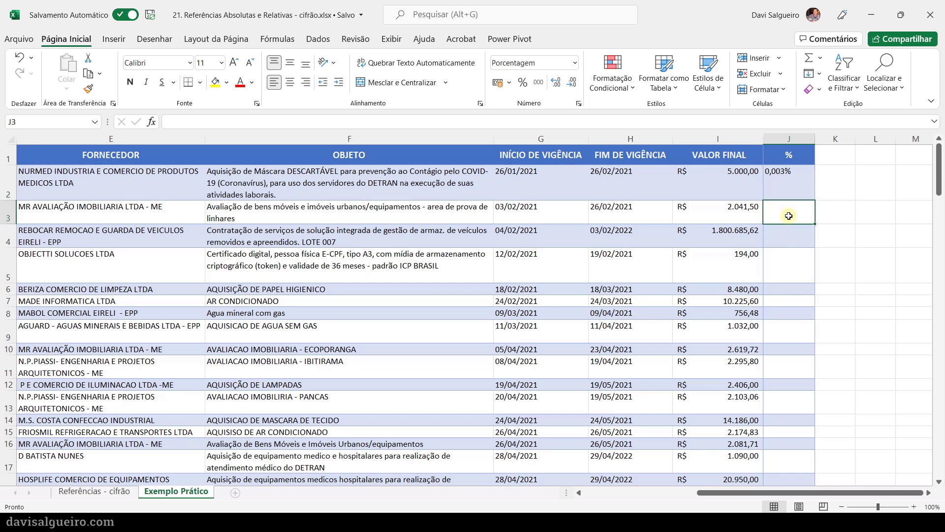
left_click(796, 190)
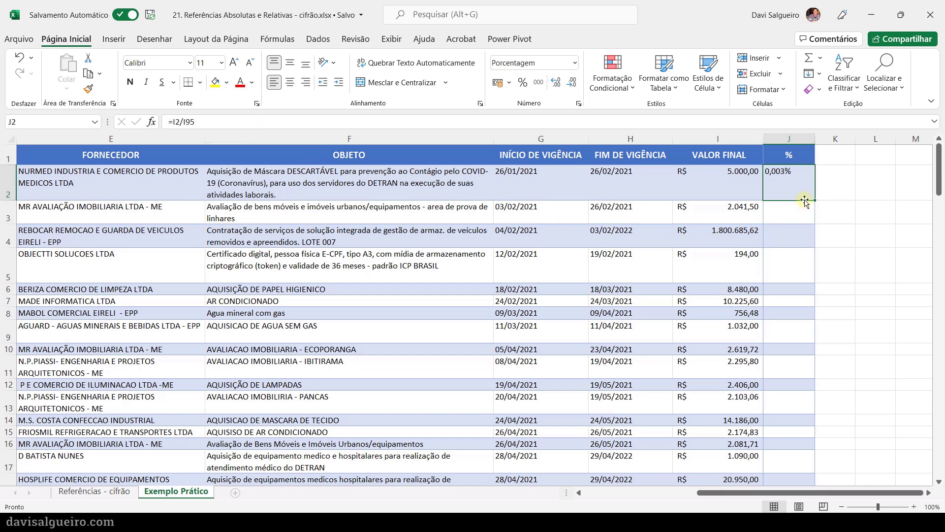
left_click_drag(816, 201, 813, 217)
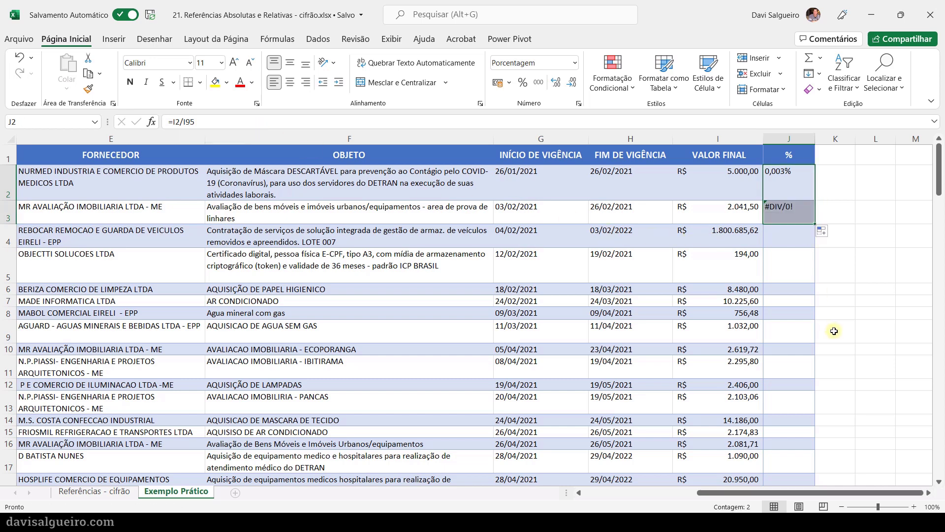
left_click(797, 209)
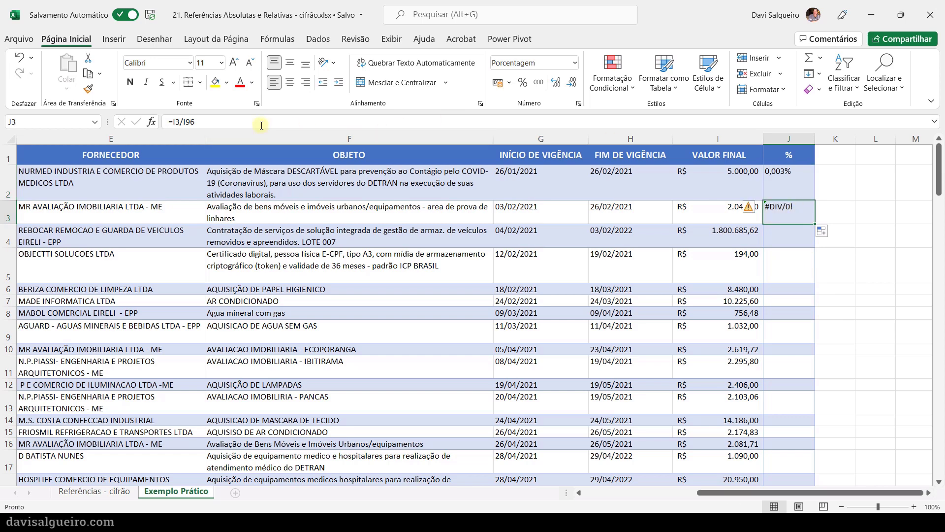
left_click(200, 123)
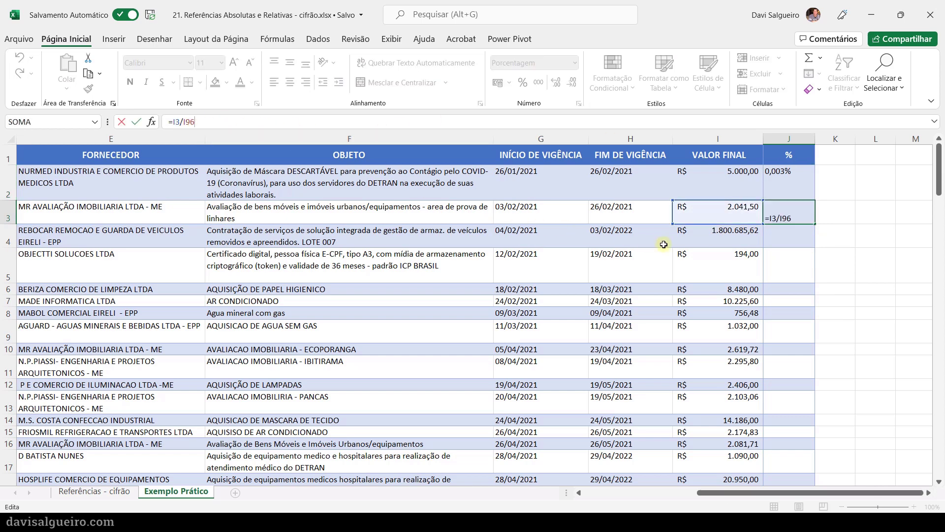
key("Escape")
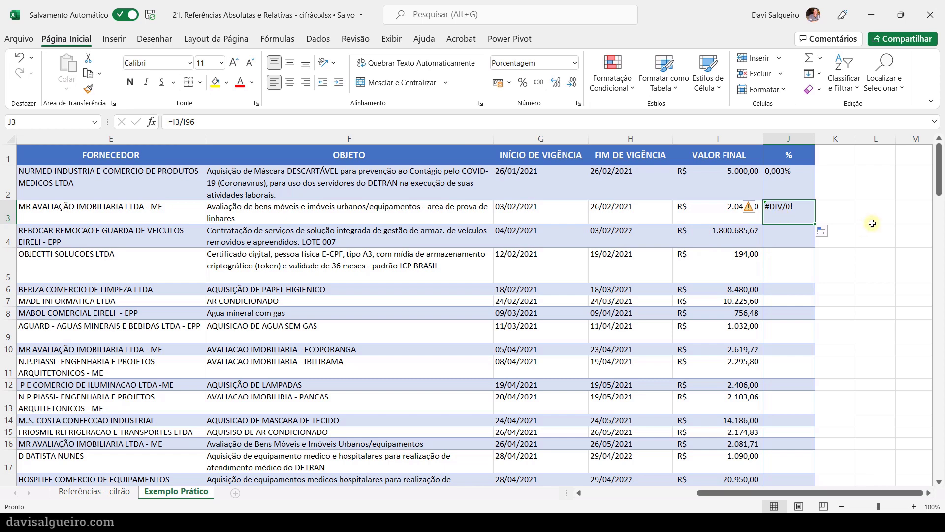
- Copy the J2 formula across into K2 and inspect which cells the copy references
left_click(787, 183)
left_click_drag(815, 201, 843, 197)
left_click(875, 258)
left_click(835, 182)
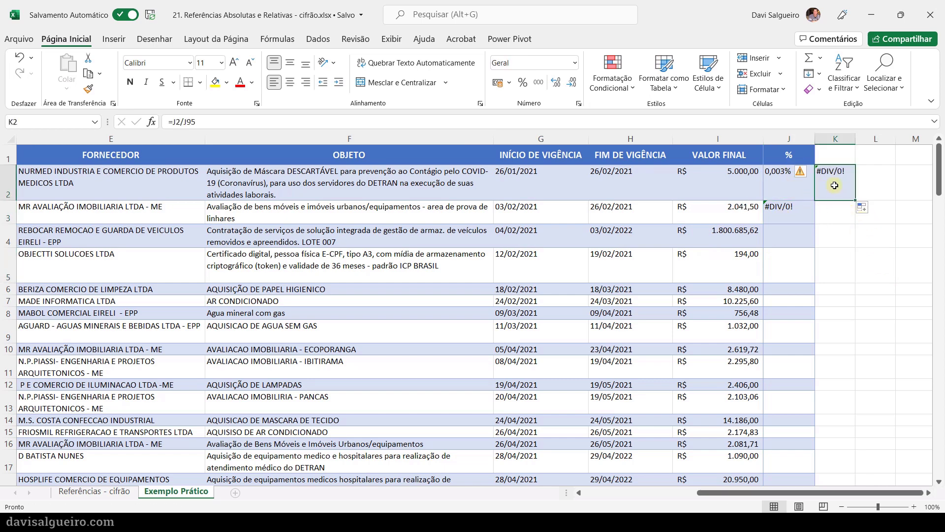
left_click(202, 123)
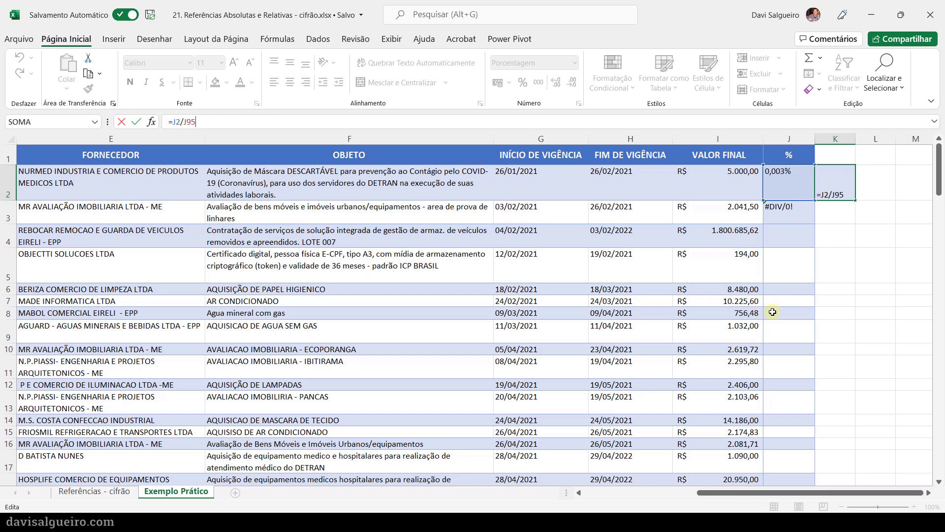
key("ctrl+Return")
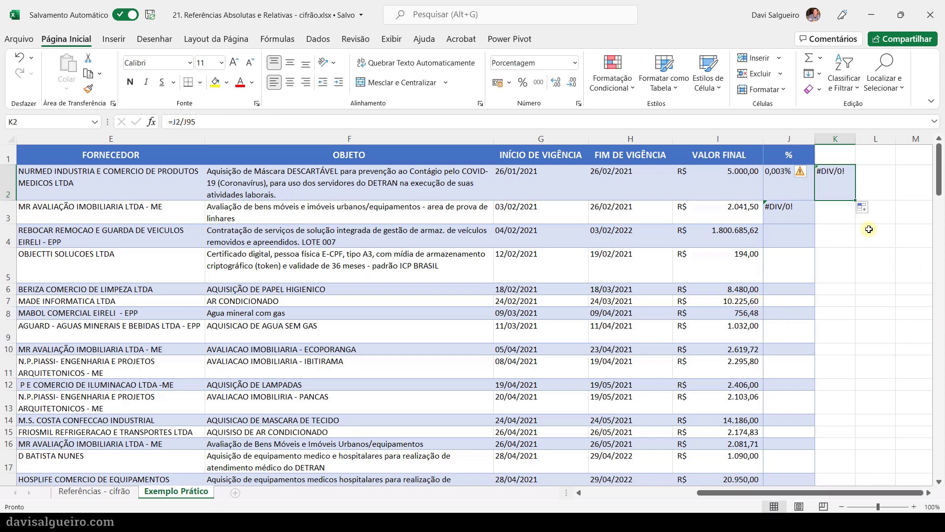
- Undo the formula copies in K2 and J3
key("ctrl+z")
key("ctrl+z")
left_click(869, 229)
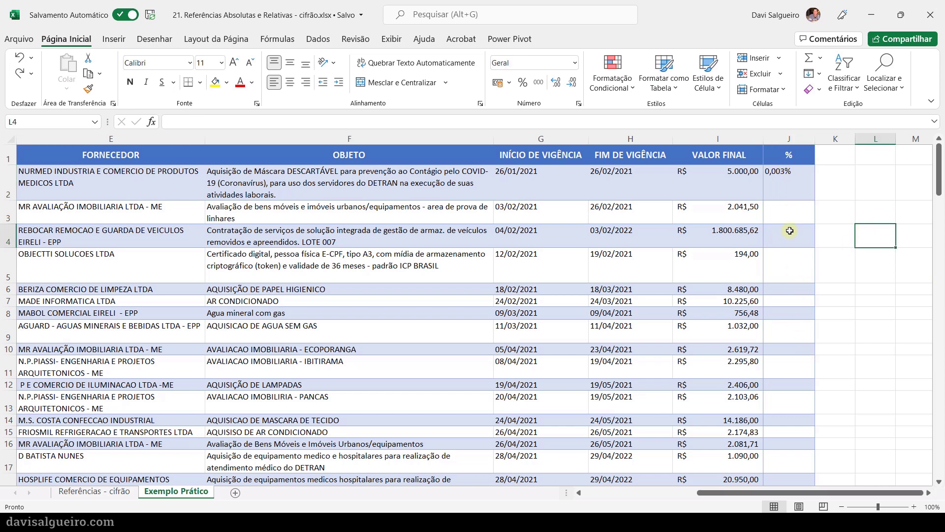
- Make the total an absolute reference in J2, changing its formula to =I2/$I$95
left_click(790, 189)
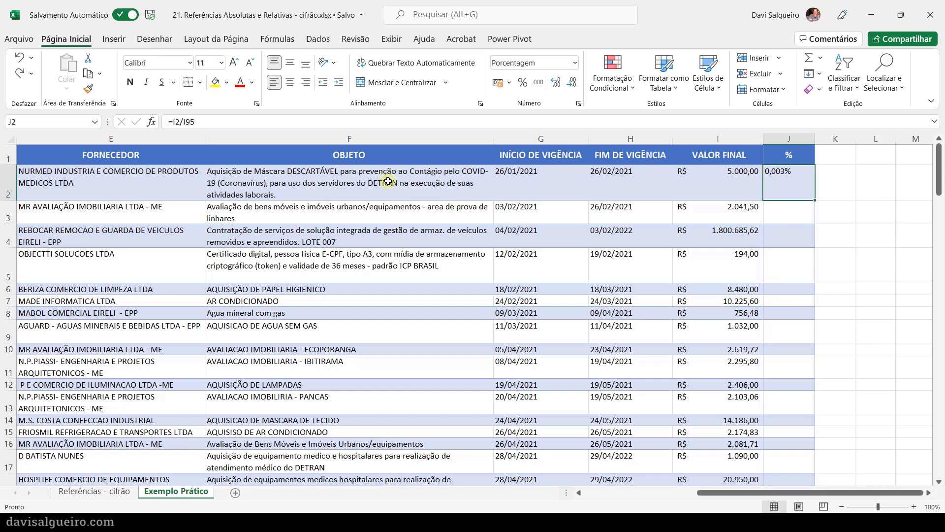
left_click(185, 122)
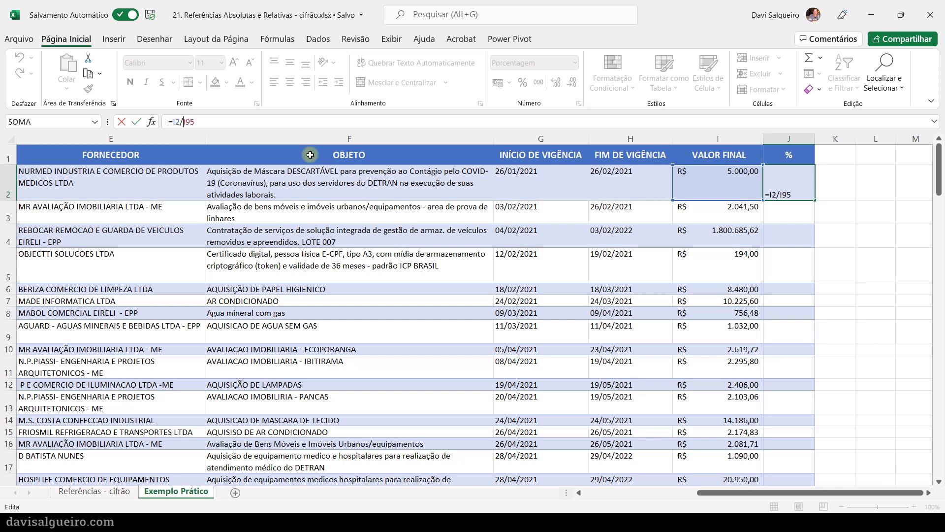
type("$I")
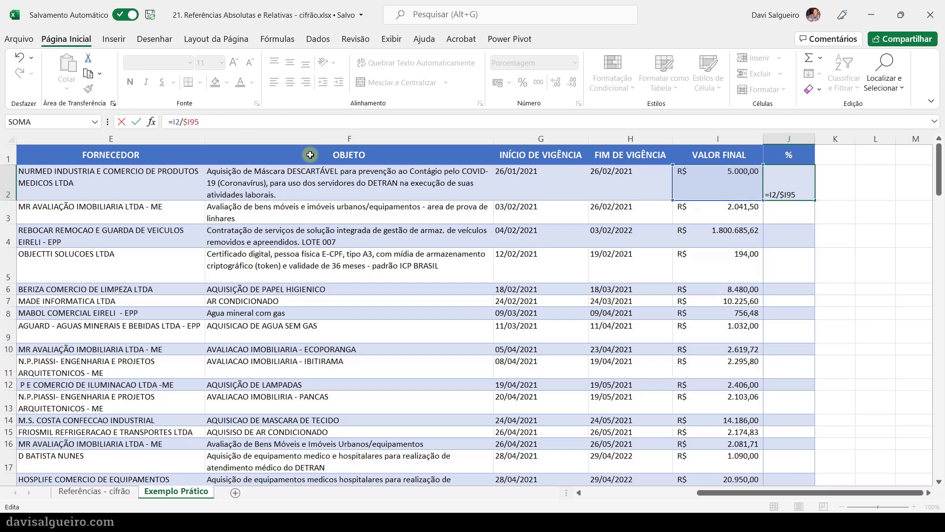
type("$")
key("Return")
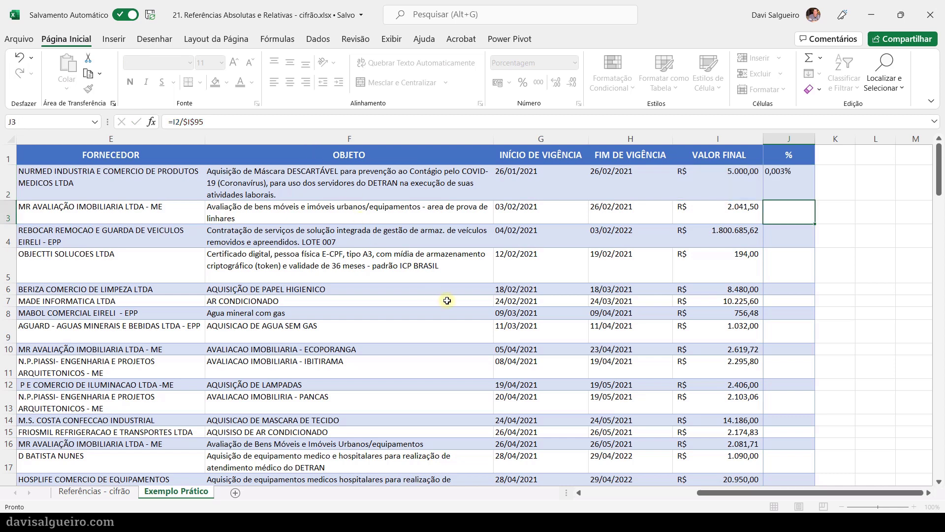
key("Up")
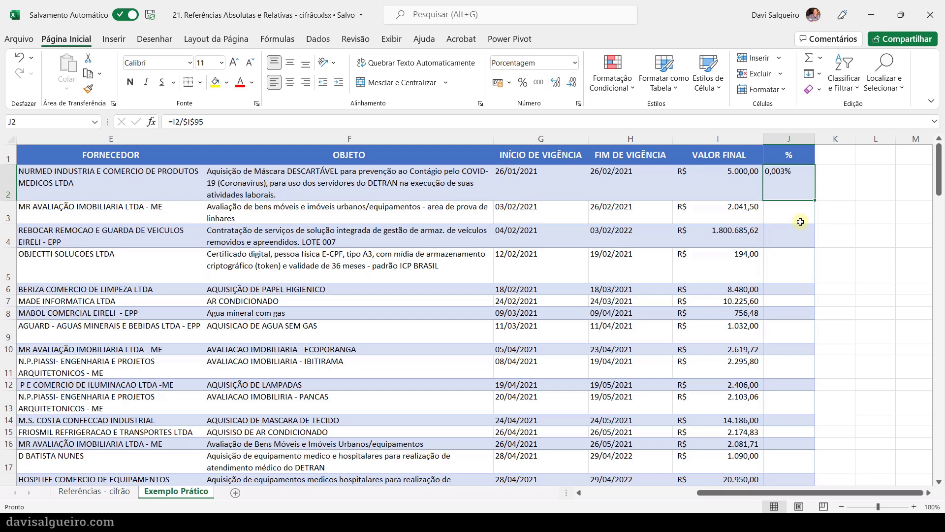
- Fill the J2 formula down the % column through J94, the last contract row
left_click(743, 217)
left_click(783, 196)
mouse_move(815, 201)
left_mouse_down()
mouse_move(851, 480)
mouse_move(837, 376)
mouse_move(837, 480)
mouse_move(836, 457)
mouse_move(836, 480)
mouse_move(807, 460)
mouse_move(799, 431)
left_mouse_up()
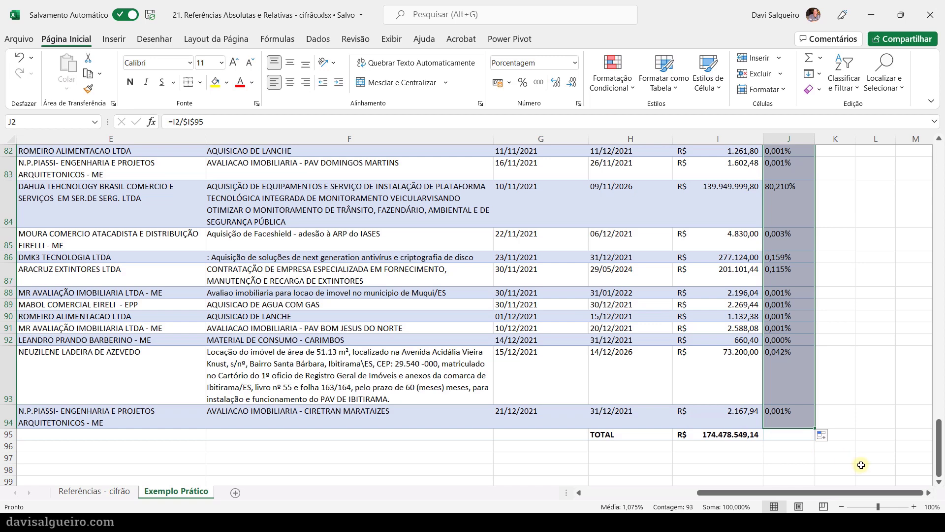
- Examine the percentages in column J and check the references in the copied formulas in J84 and J3 through J5
left_click(867, 400)
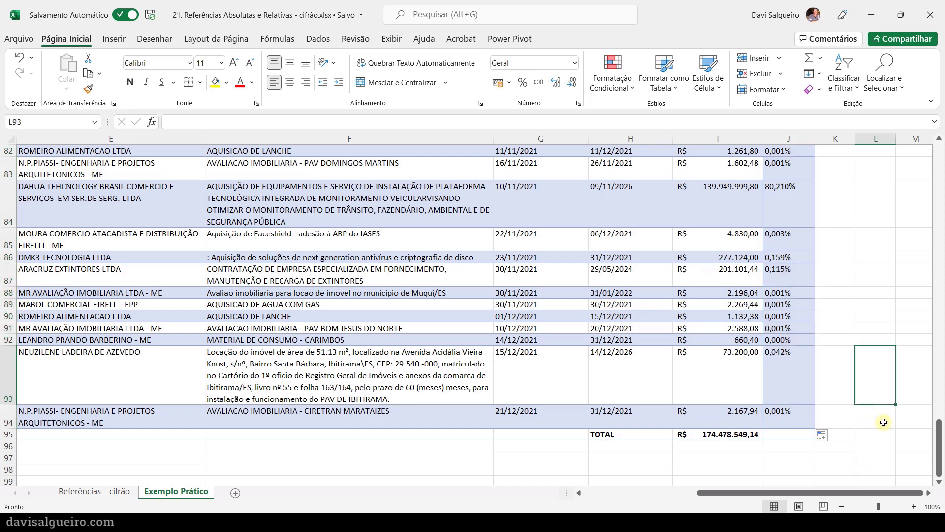
scroll(778, 346, "up", 2)
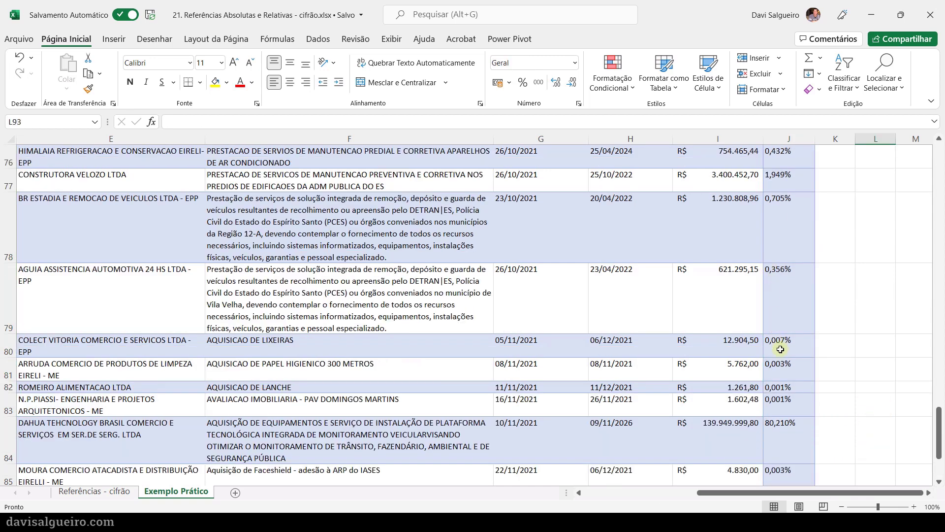
scroll(789, 277, "down", 1)
left_click(793, 321)
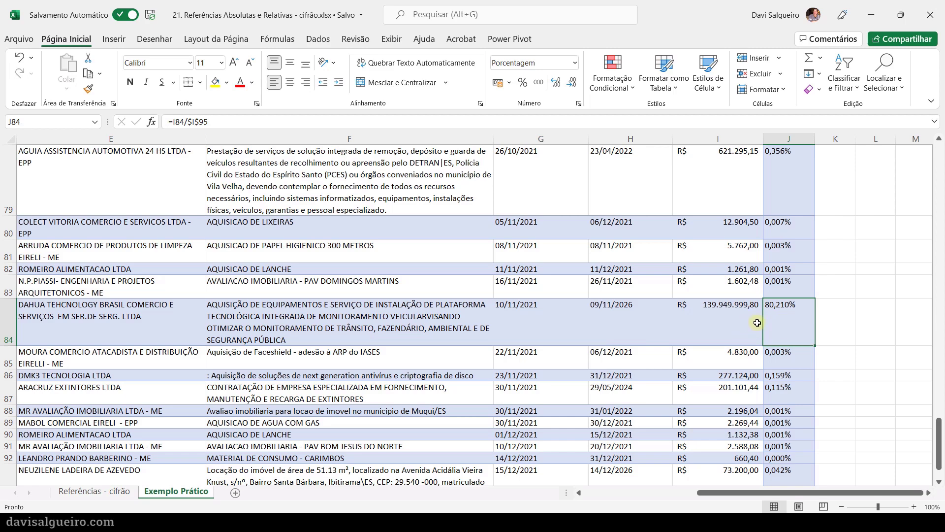
scroll(781, 326, "up", 9)
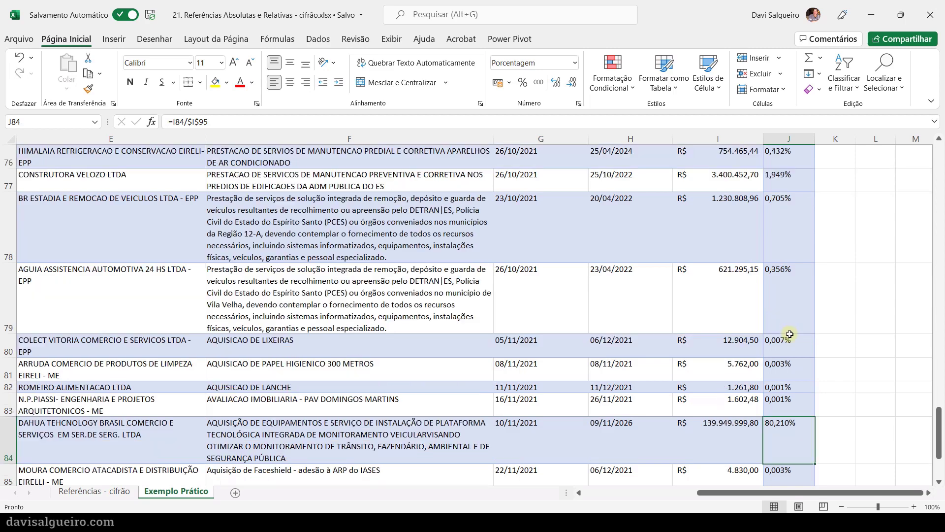
scroll(763, 278, "up", 17)
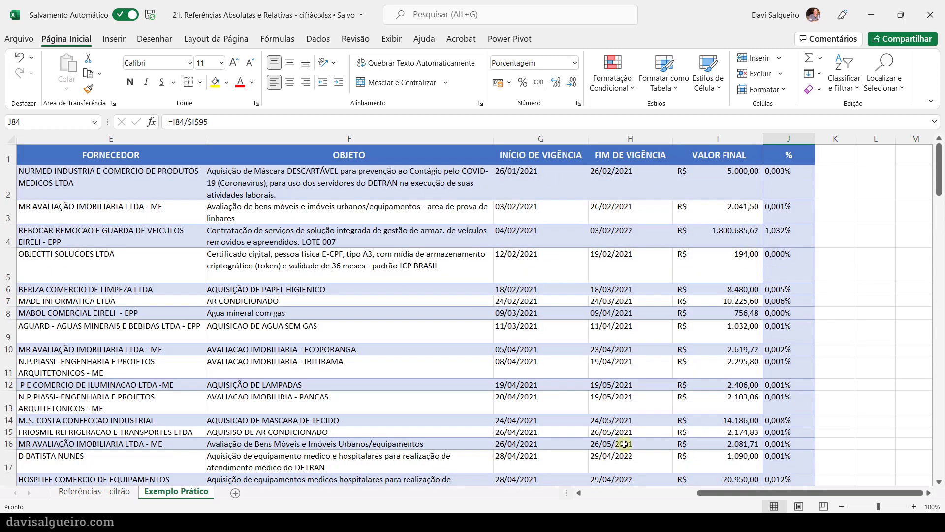
left_click(787, 207)
left_click(794, 249)
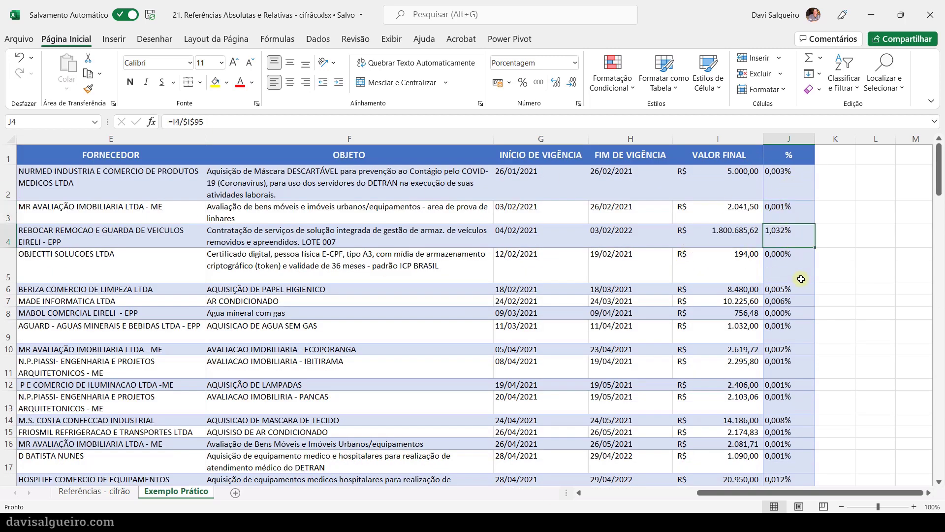
left_click(794, 272)
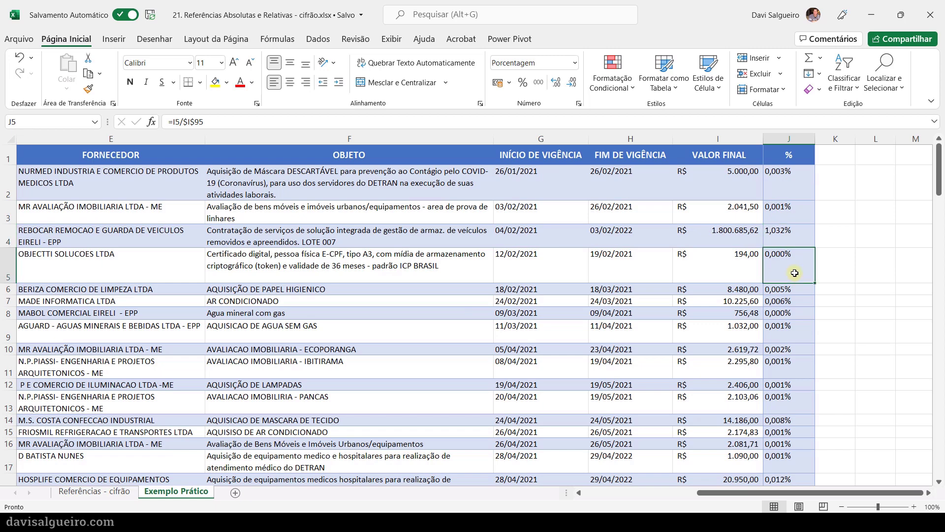
left_click(786, 206)
scroll(747, 320, "down", 2)
scroll(502, 327, "up", 2)
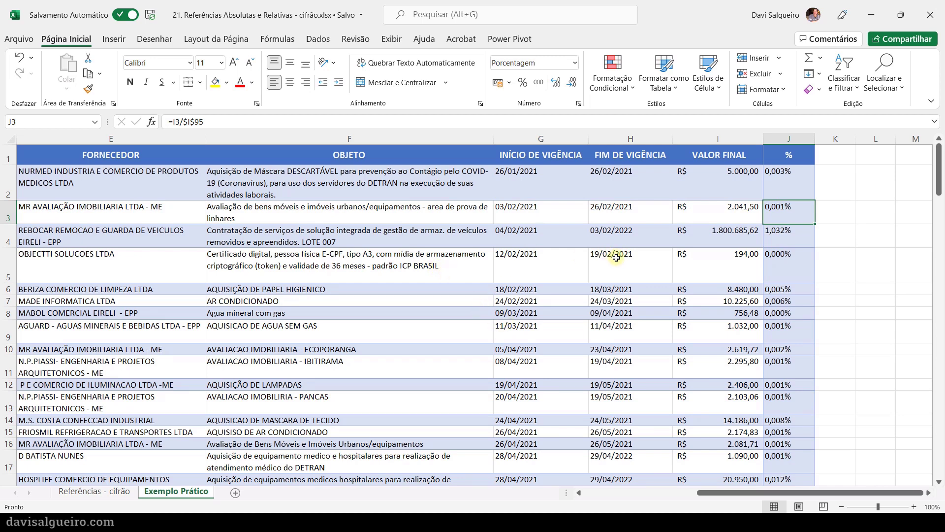
- Convert the contract data range A1:J95 into a table with headers, then check the formula in J3
left_click(507, 377)
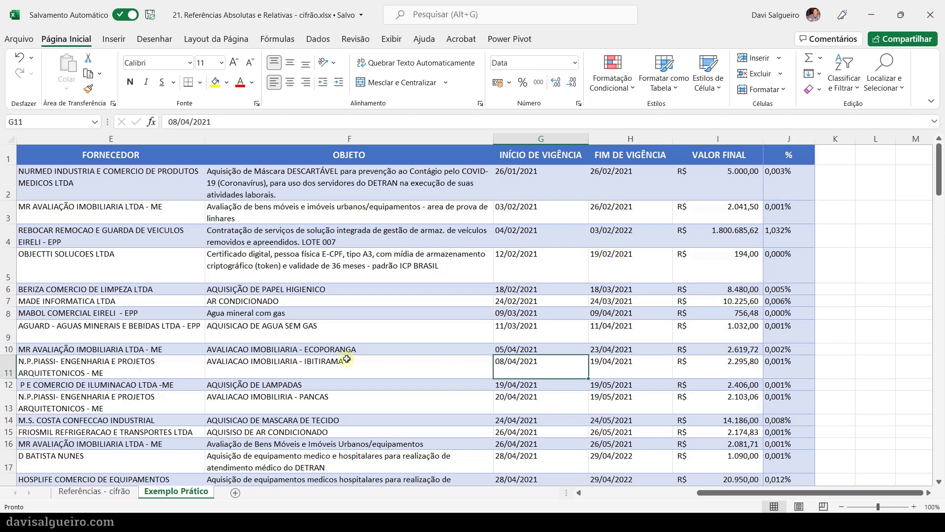
key("ctrl+a")
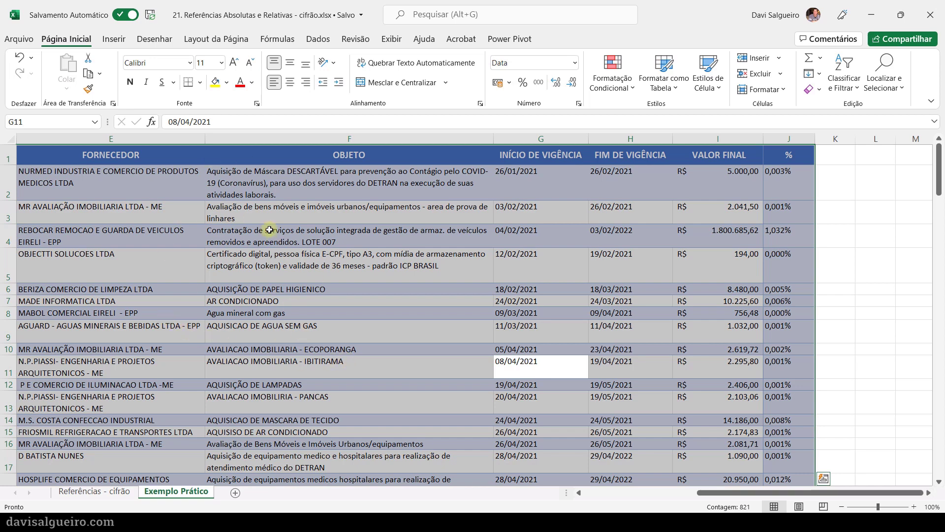
left_click(120, 42)
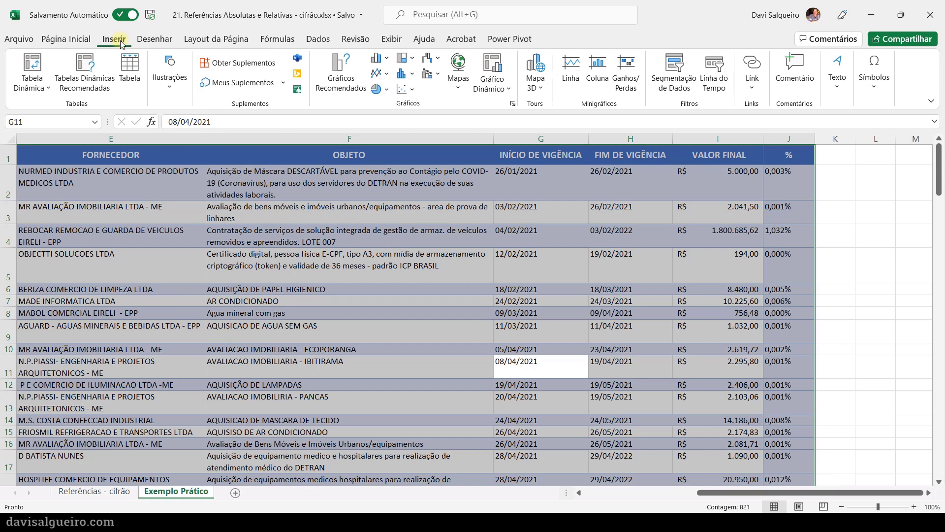
left_click(130, 67)
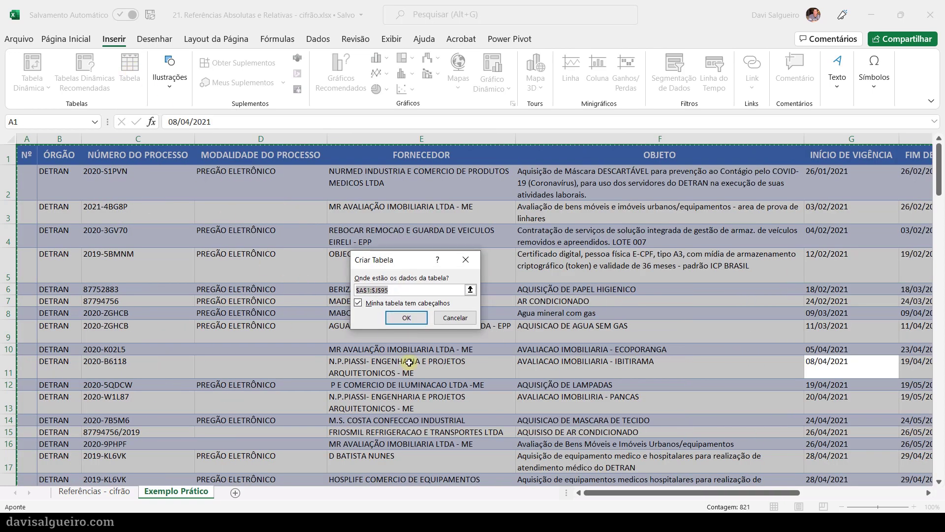
left_click(406, 319)
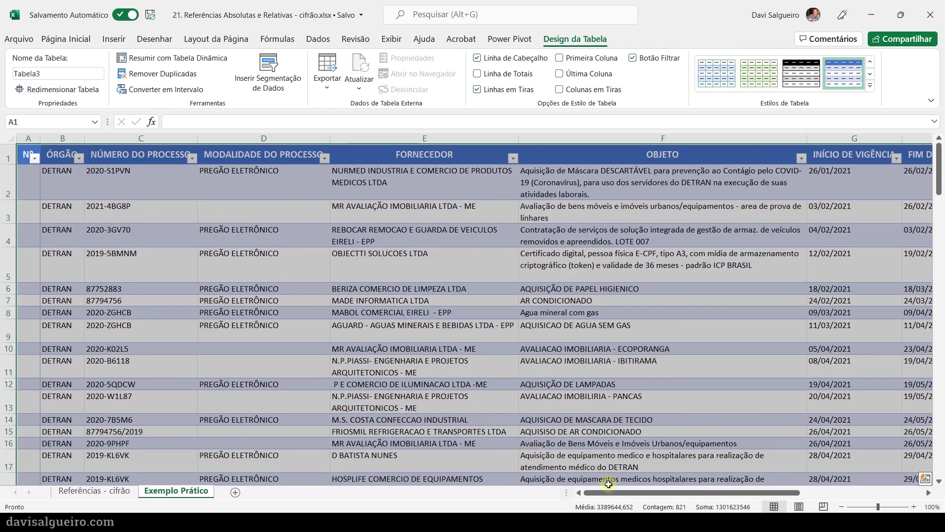
left_click_drag(653, 492, 867, 498)
left_click(782, 214)
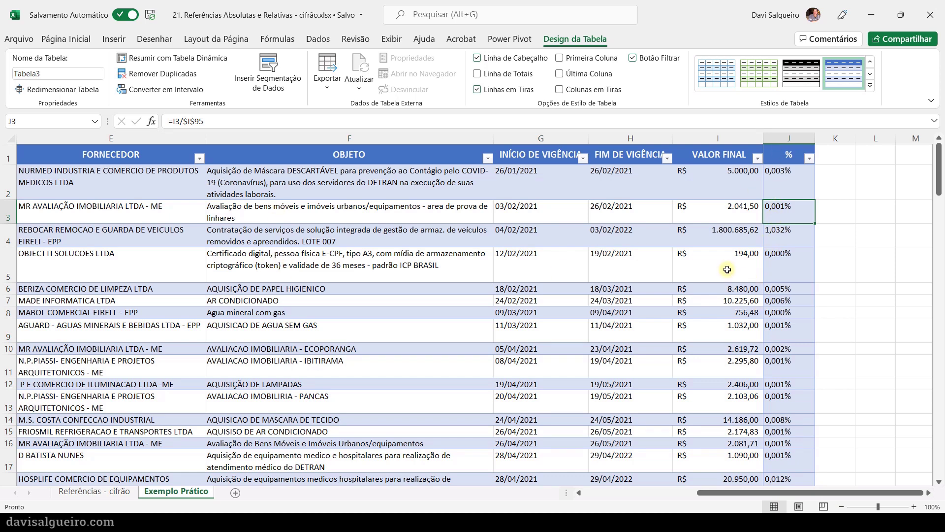
- Remove the fill colour from all data cells of the contracts table
key("ctrl+a")
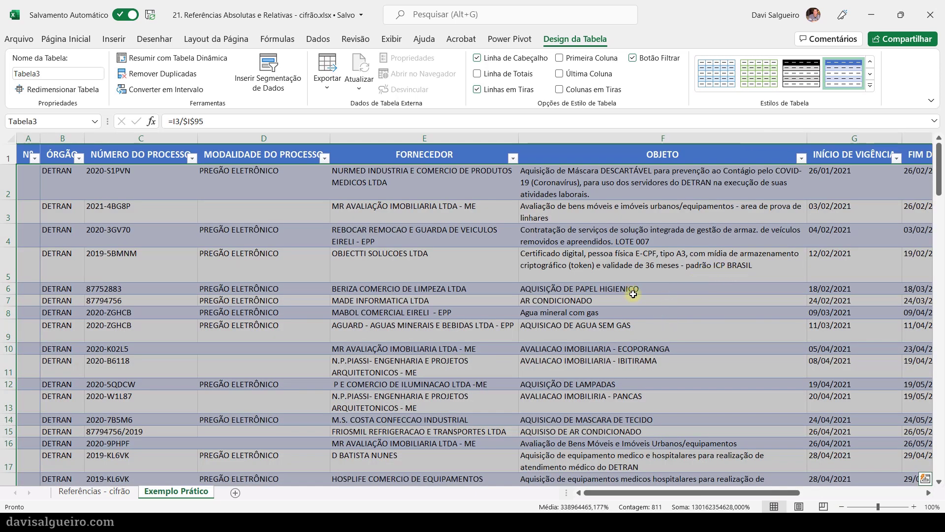
left_click(70, 45)
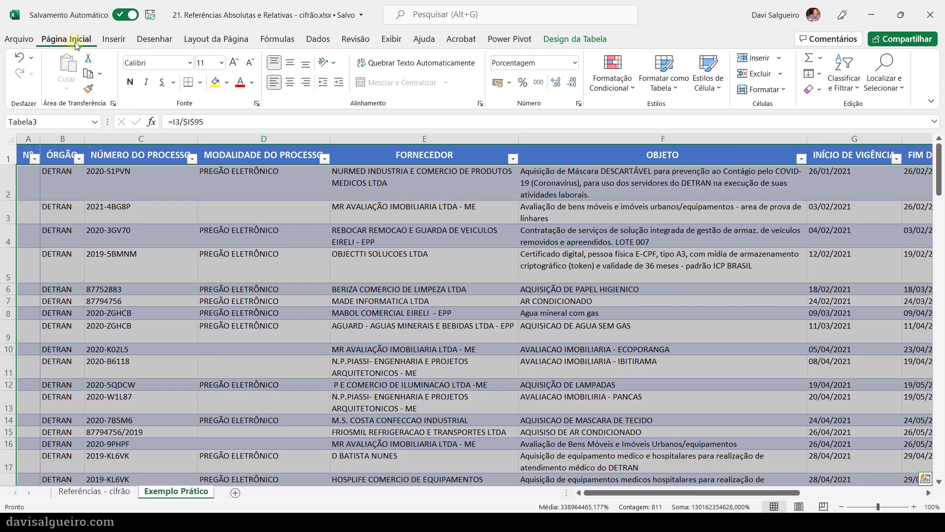
left_click(228, 83)
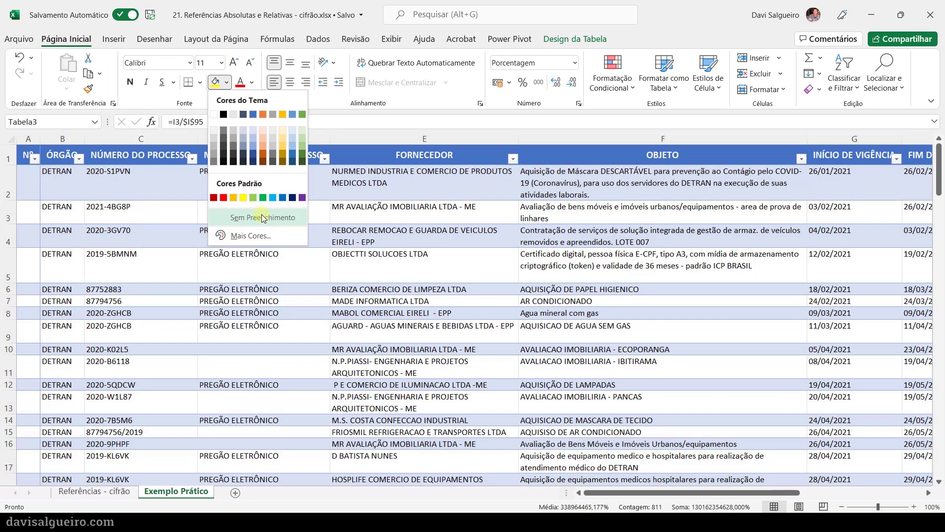
left_click(262, 216)
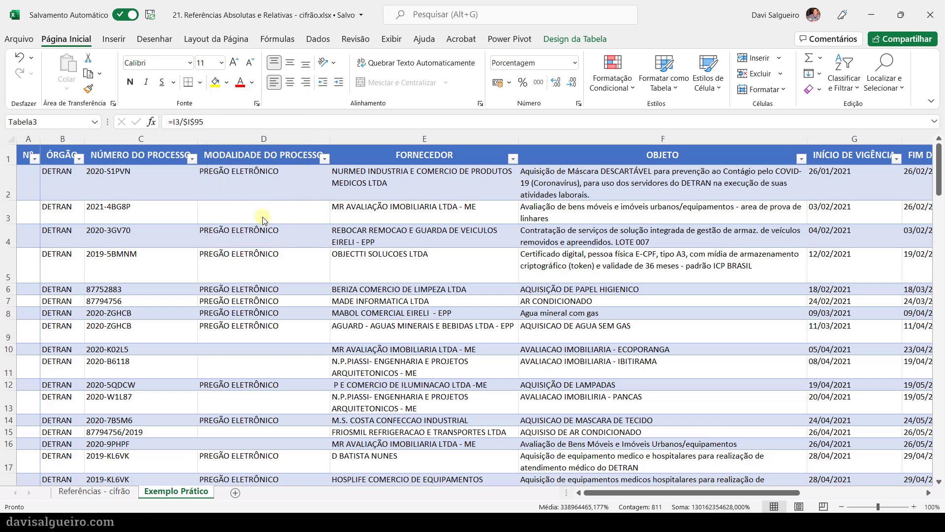
- Check the % column formulas in J4, J5, J7 and J3 and look across the table's full width
scroll(262, 217, "right", 5)
left_click(295, 241)
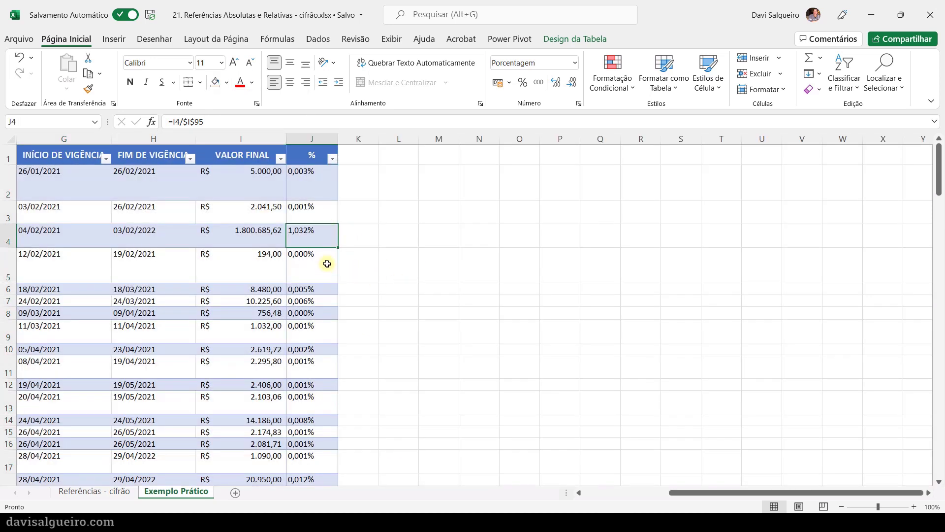
left_click(331, 258)
left_click(306, 301)
left_click(302, 217)
left_click(611, 497)
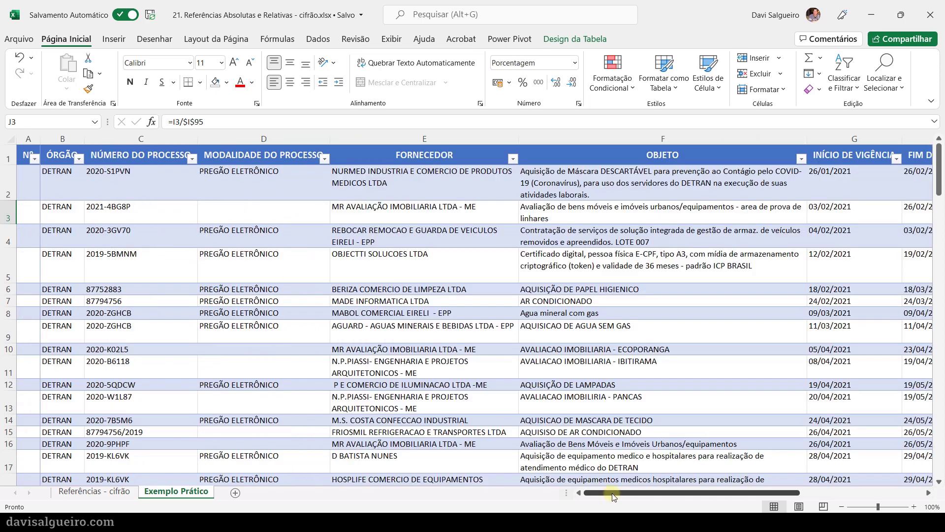
left_click_drag(642, 495, 731, 505)
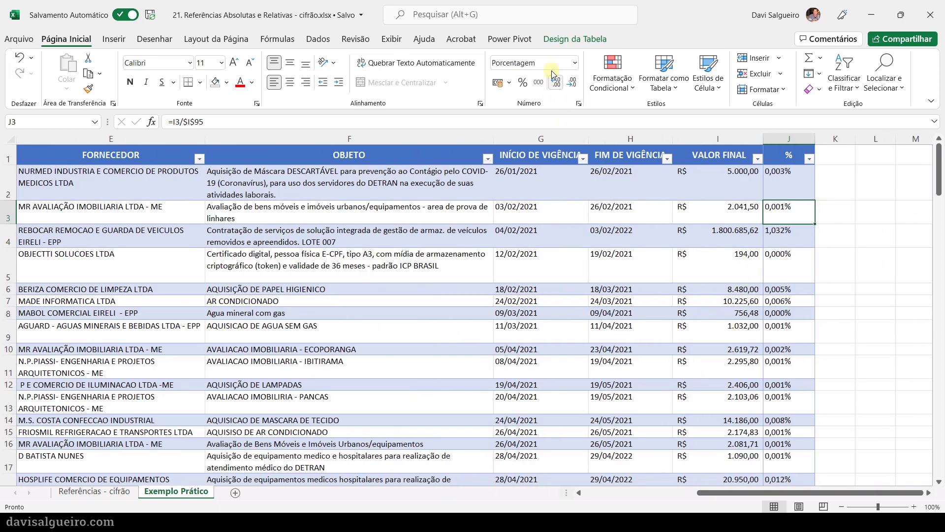
- Fill cell J3 in the % column with light orange
left_click(575, 39)
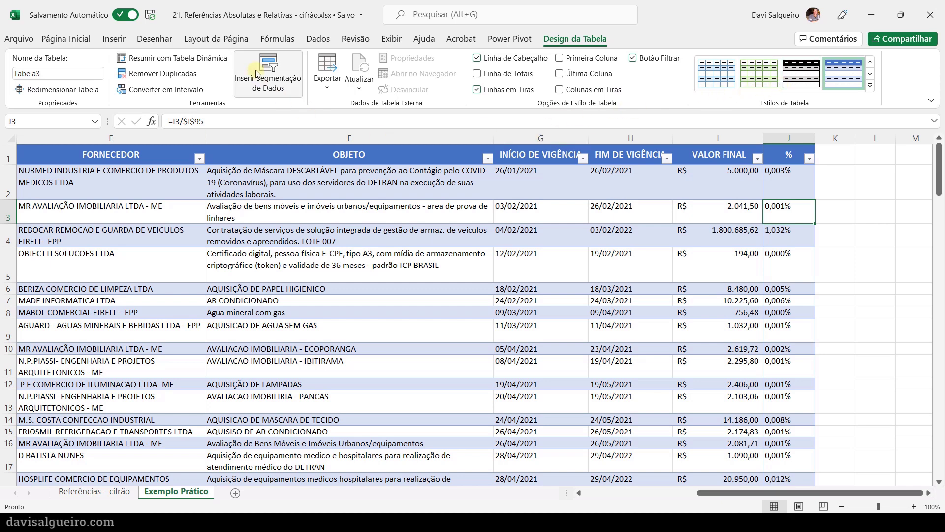
left_click(83, 40)
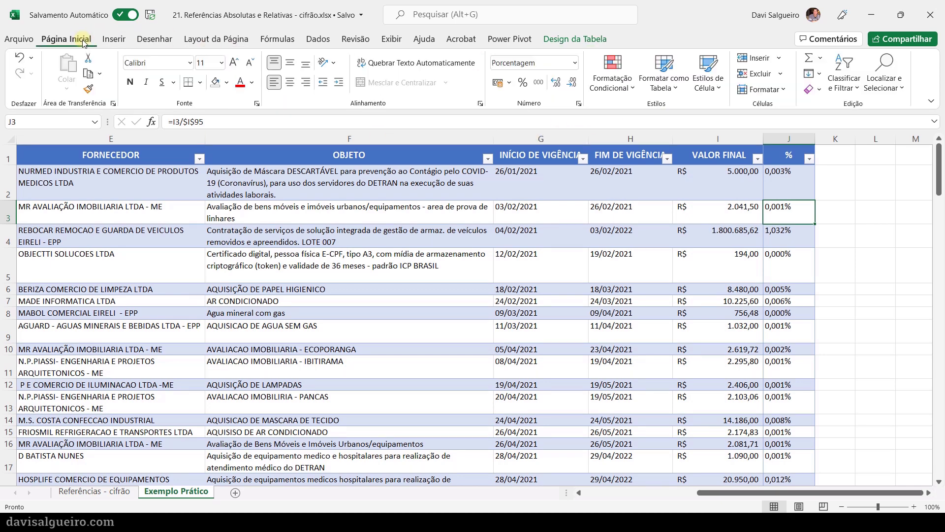
left_click(226, 82)
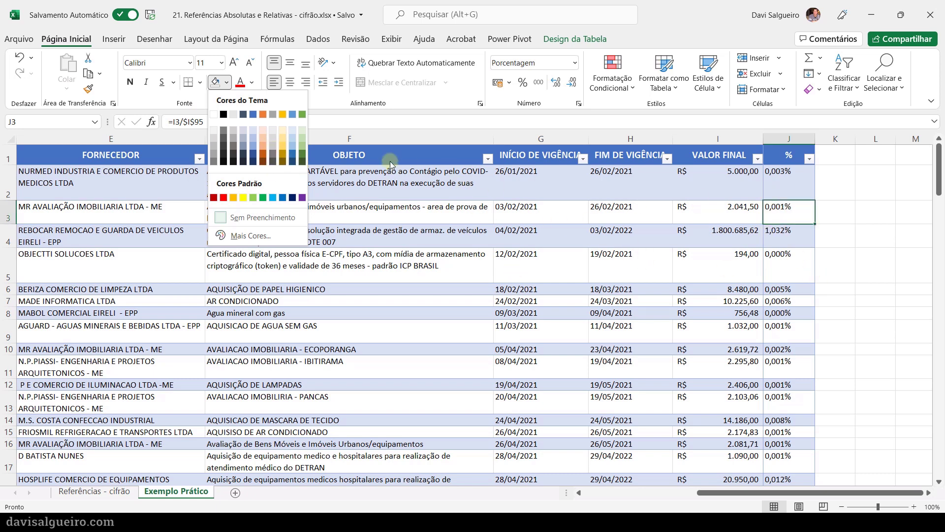
left_click(264, 138)
left_click(634, 238)
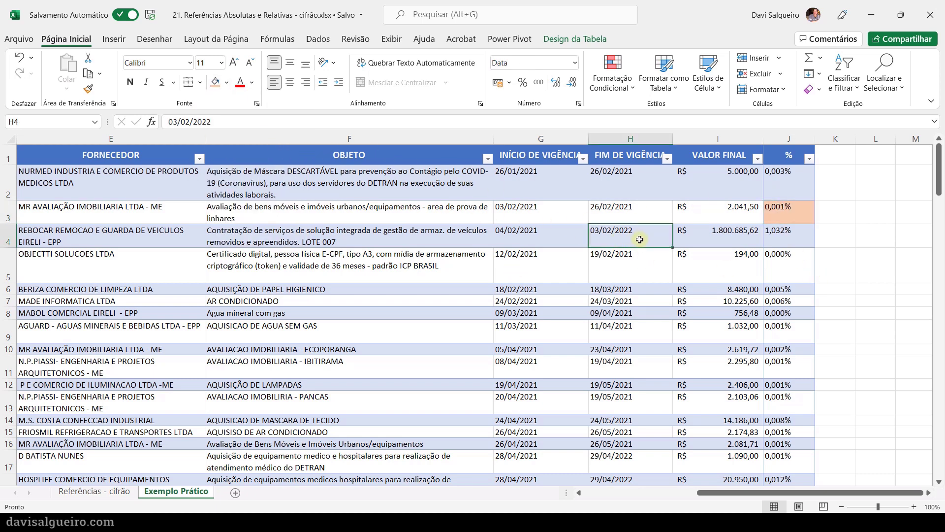
- Fill the end date cell H4 with black, and change that fill to blue
left_click(225, 83)
left_click(229, 109)
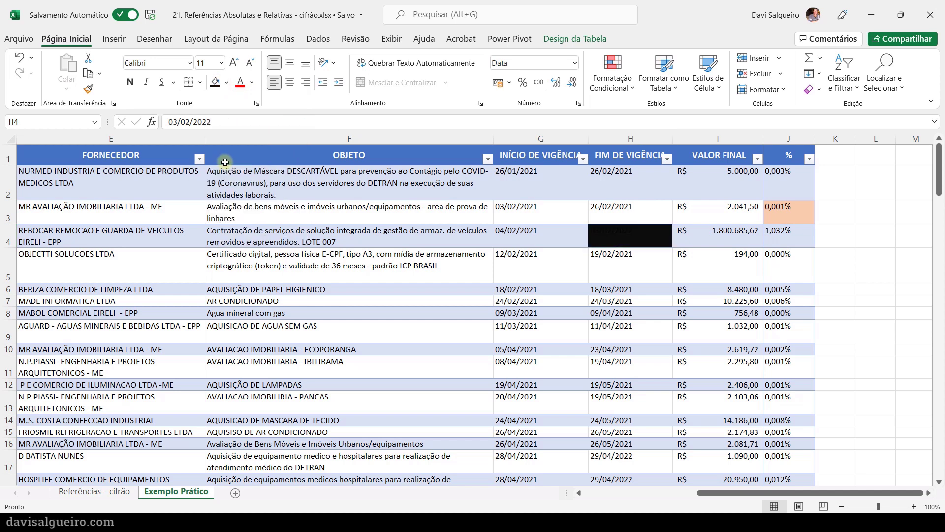
left_click(226, 82)
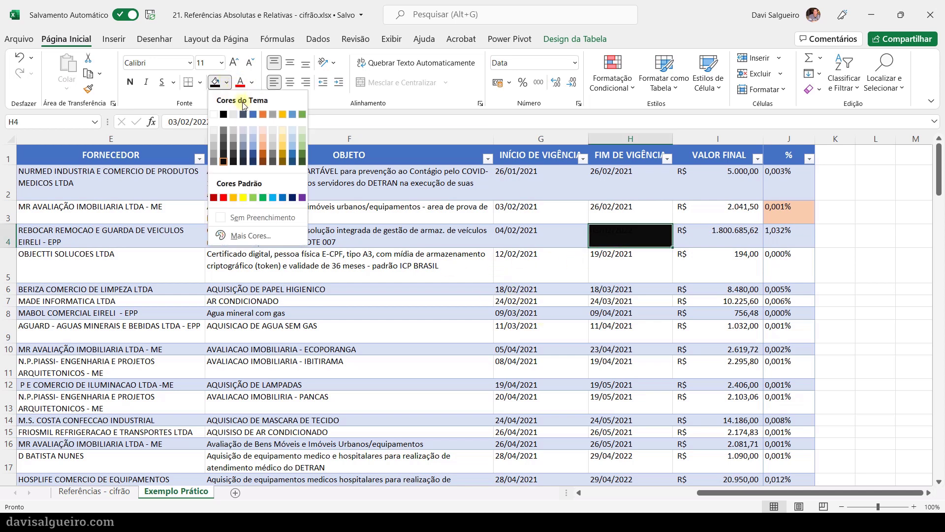
left_click(293, 114)
left_click(716, 316)
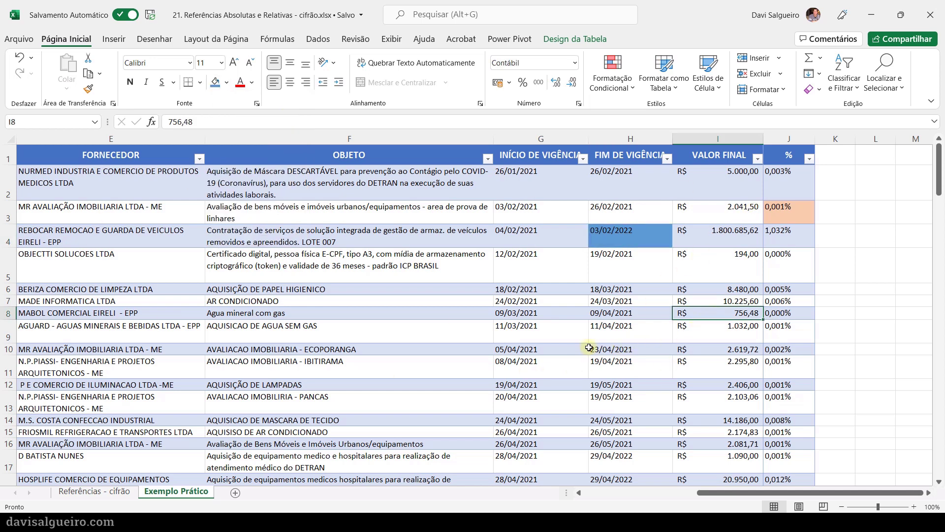
- Select the whole table's data and clear its manual cell fills with the no-fill option
left_click(622, 231)
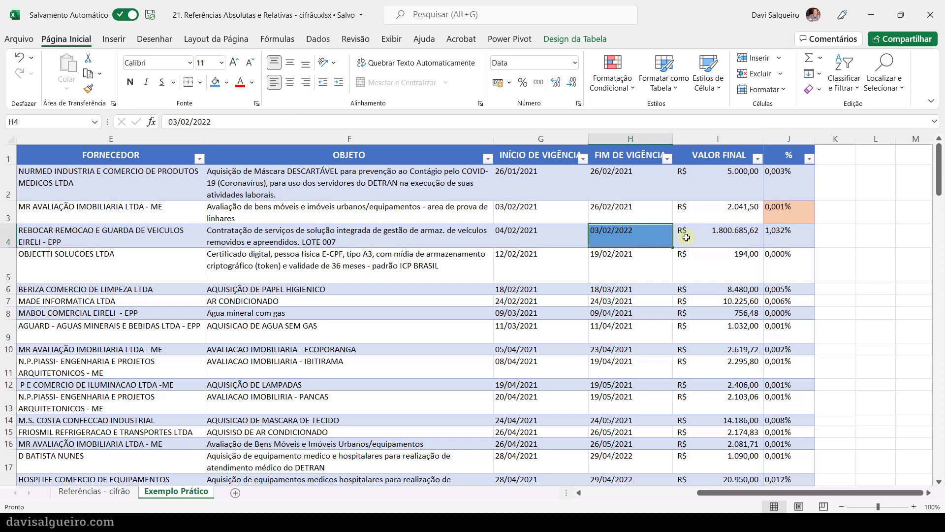
key("ctrl+a")
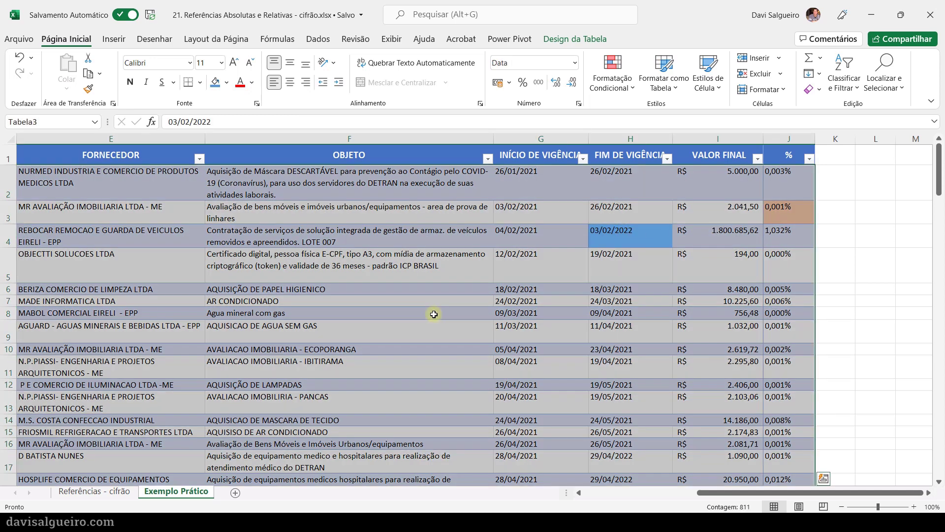
left_click(228, 83)
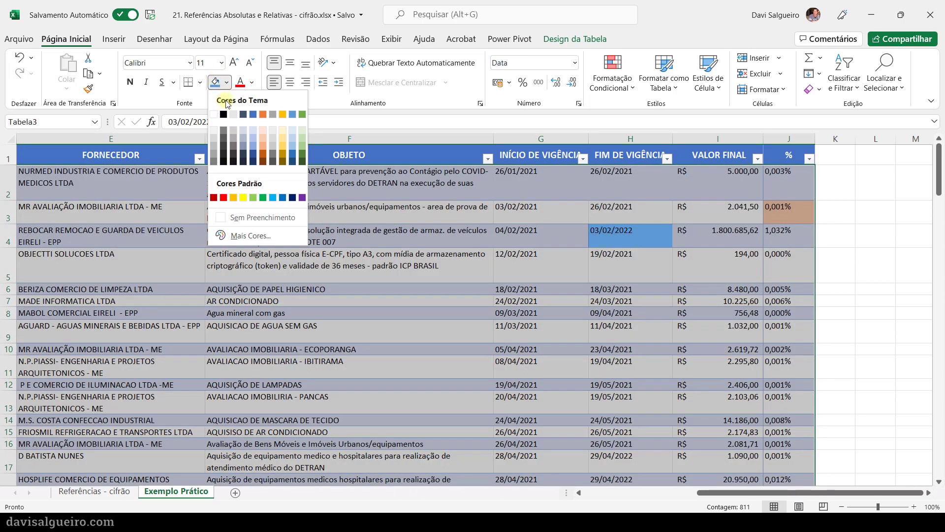
left_click(271, 219)
- Compare the first contract's final value in I2 with the percentage formula in J2
left_click(597, 327)
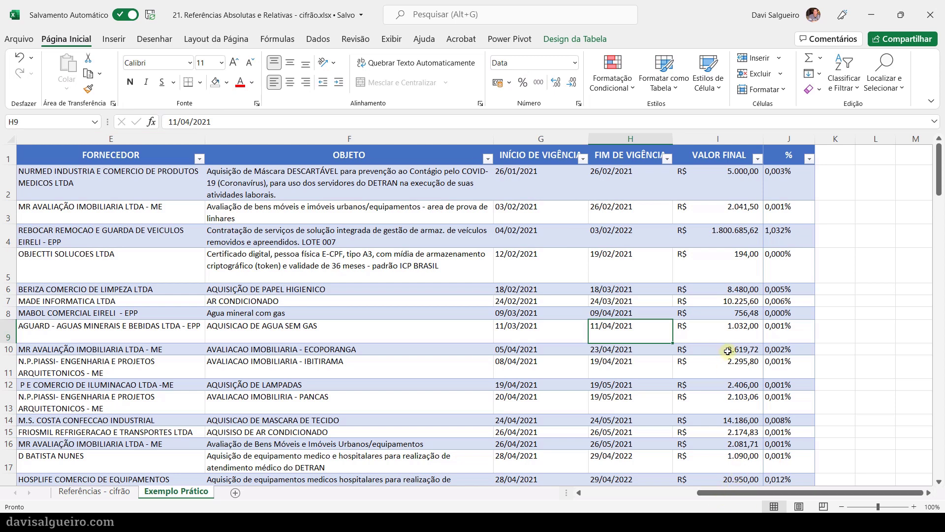
left_click(715, 188)
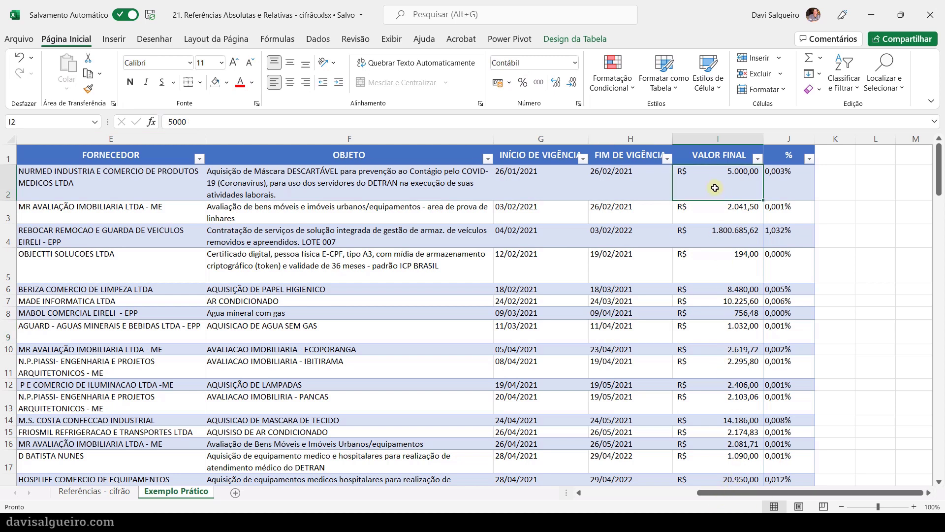
left_click(779, 185)
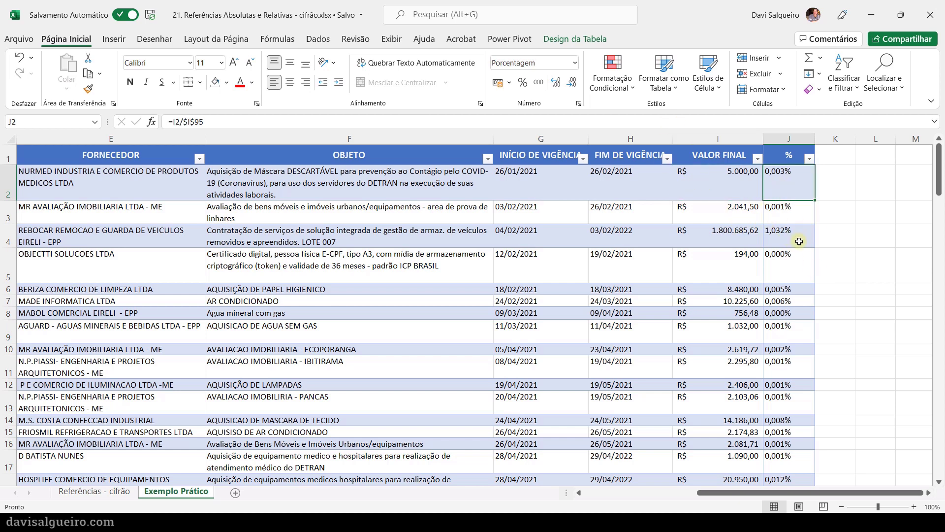